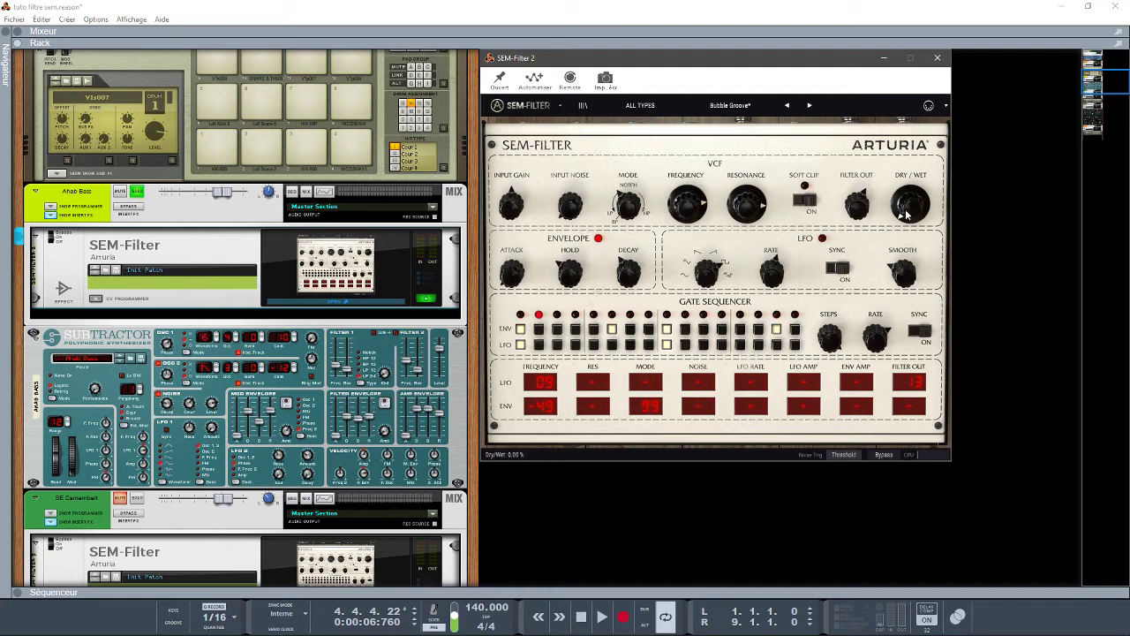
Play the loop from the start and turn the Ahab Bass SEM-Filter's Dry/Wet fully up
key("KP_0")
key("space")
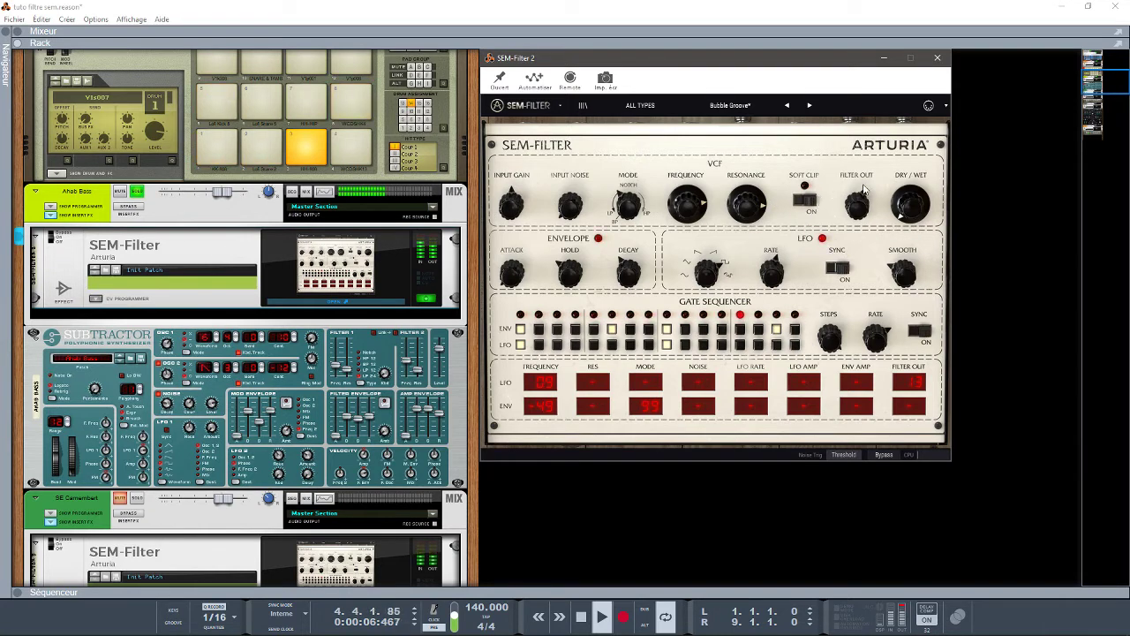
left_click_drag(915, 208, 893, 60)
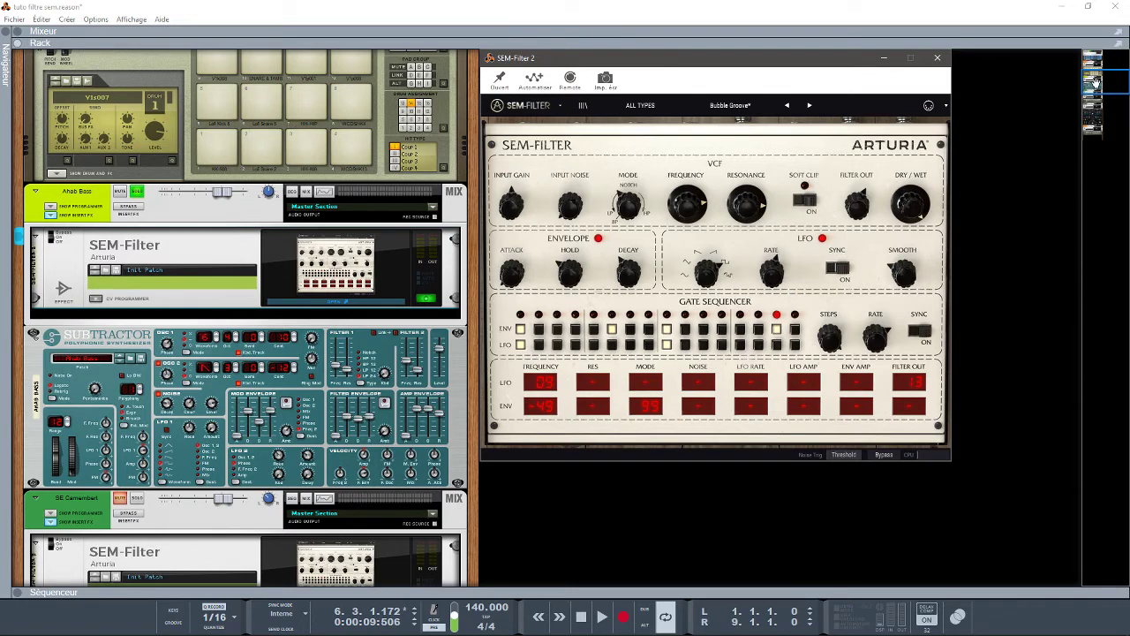
Show the mixer, switch off all active solos, and solo only the SE Camembert channel
left_click(1094, 85)
left_click_drag(1095, 84, 1096, 97)
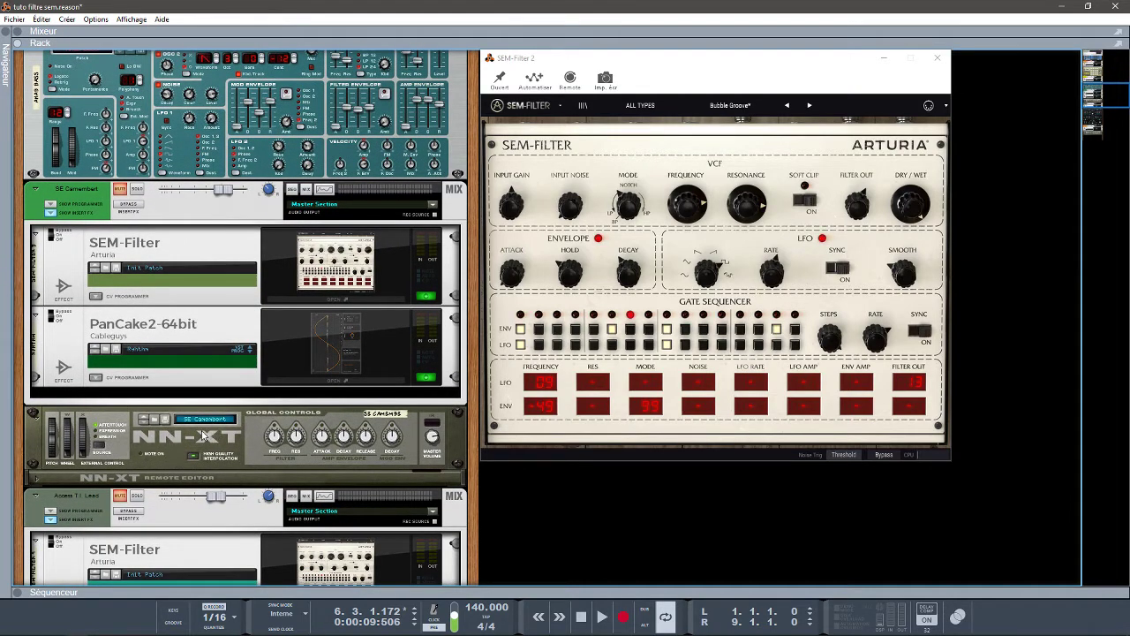
left_click(139, 191)
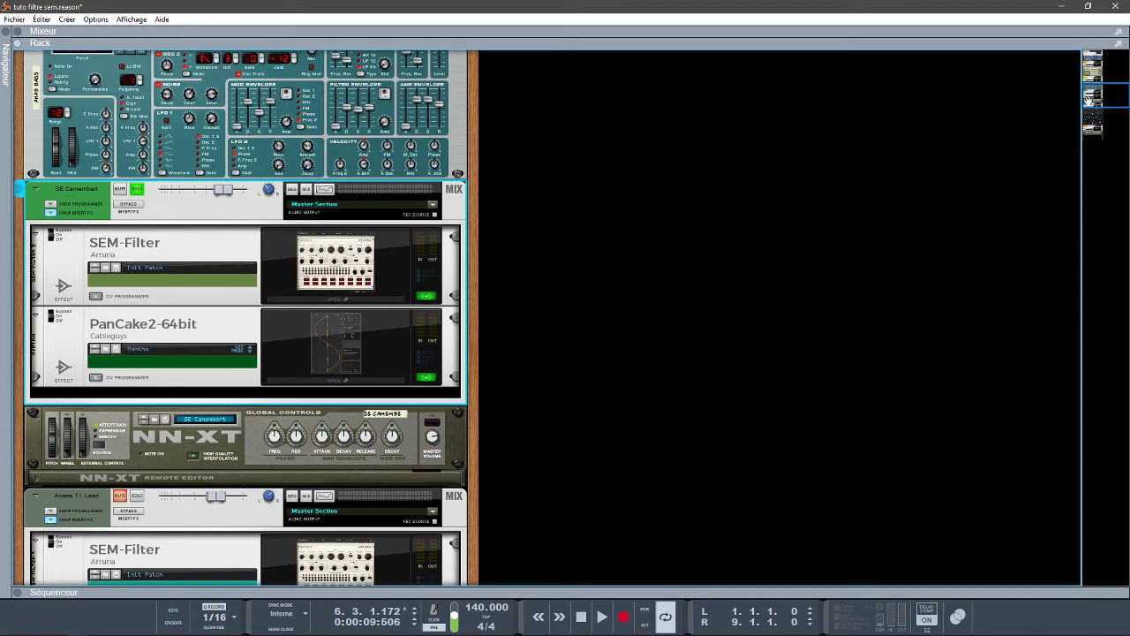
left_click_drag(1090, 95, 1085, 79)
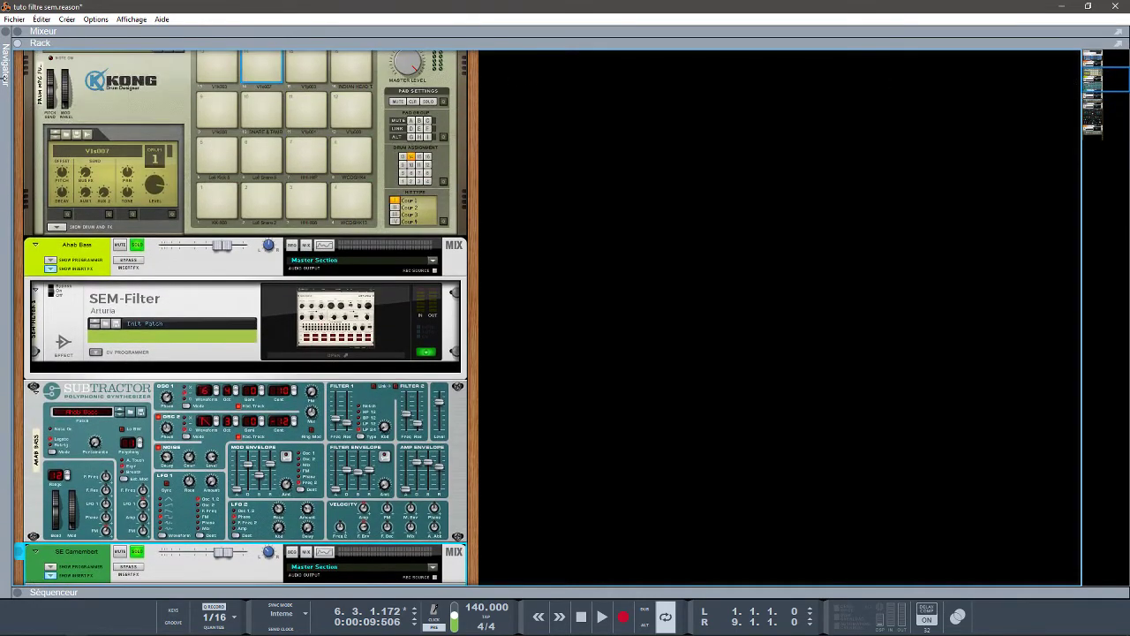
left_click(23, 32)
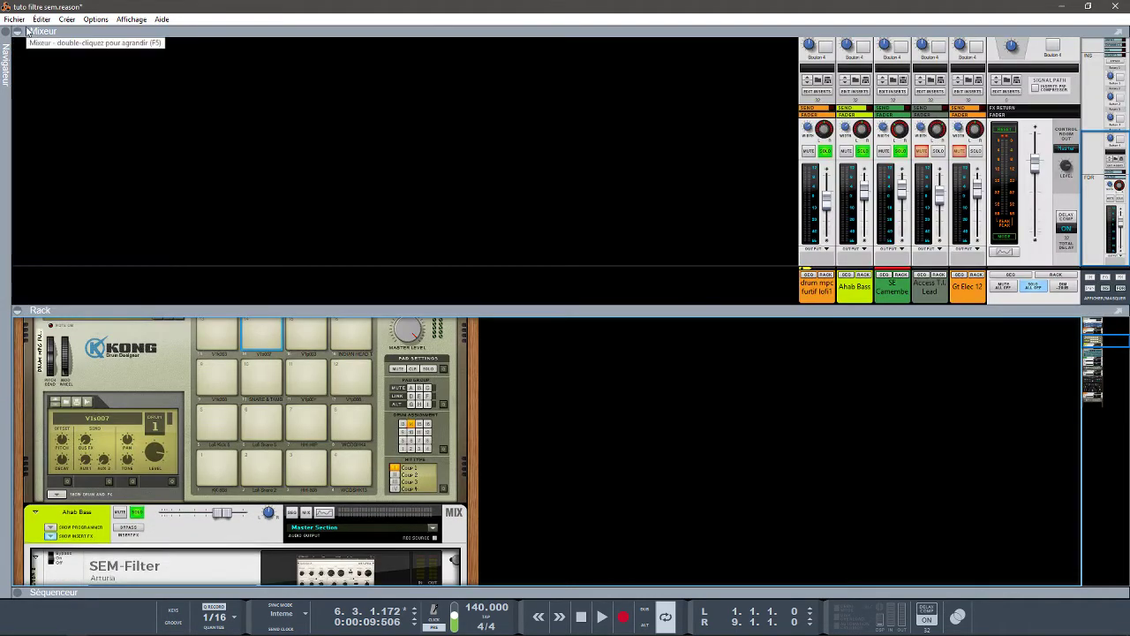
left_click(1029, 287)
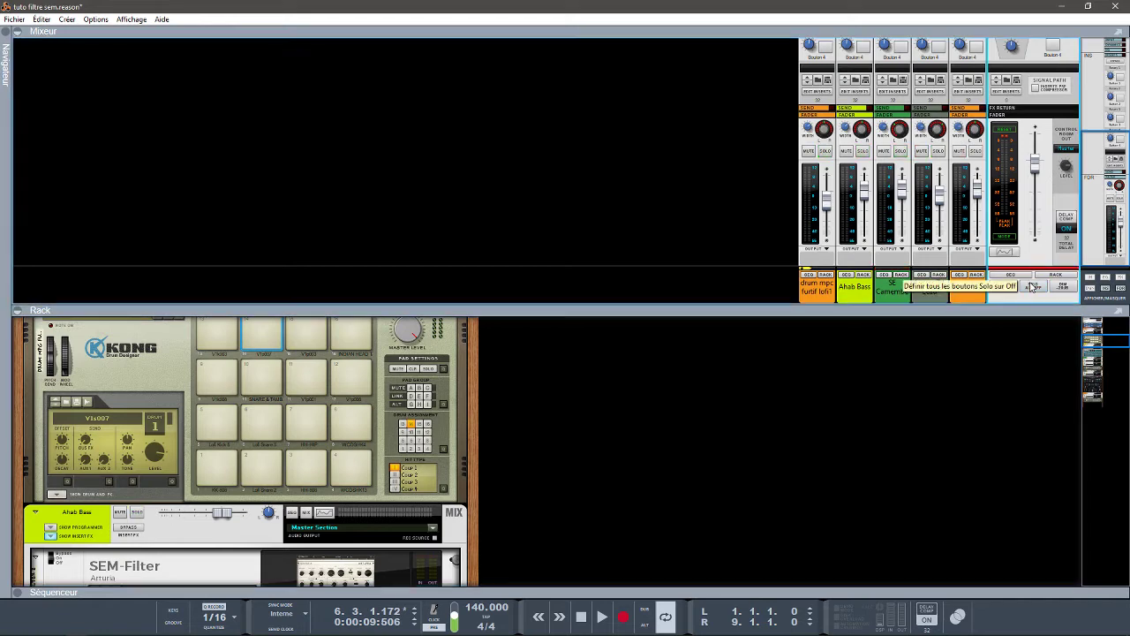
left_click(900, 153)
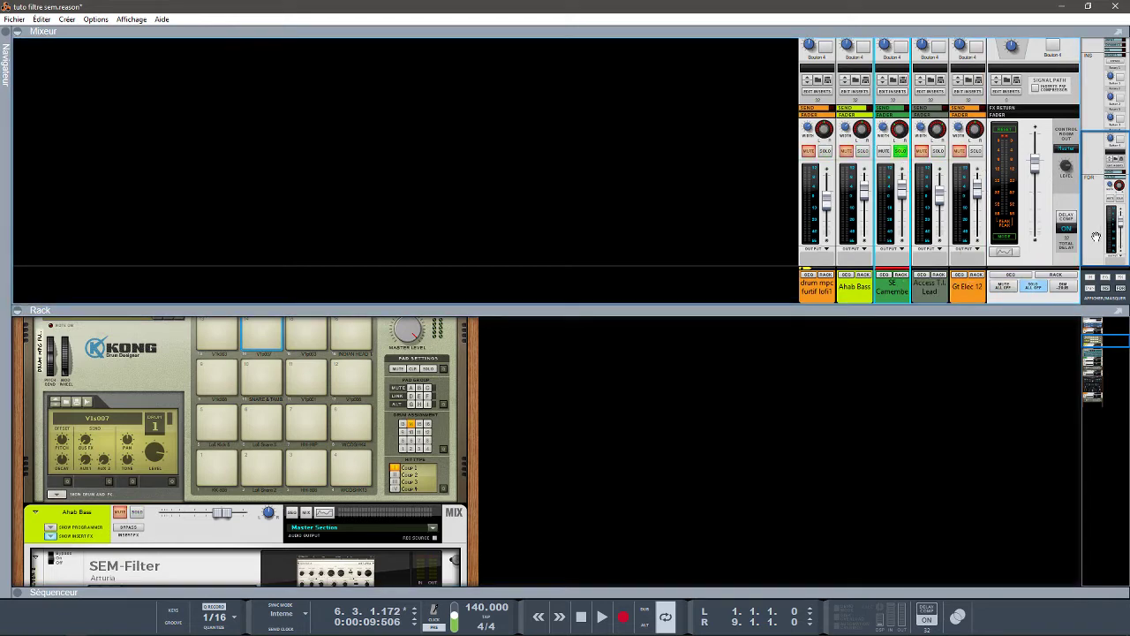
Enlarge the rack area and play the SE Camembert channel with its insert effects bypassed
left_click_drag(1109, 338, 1123, 363)
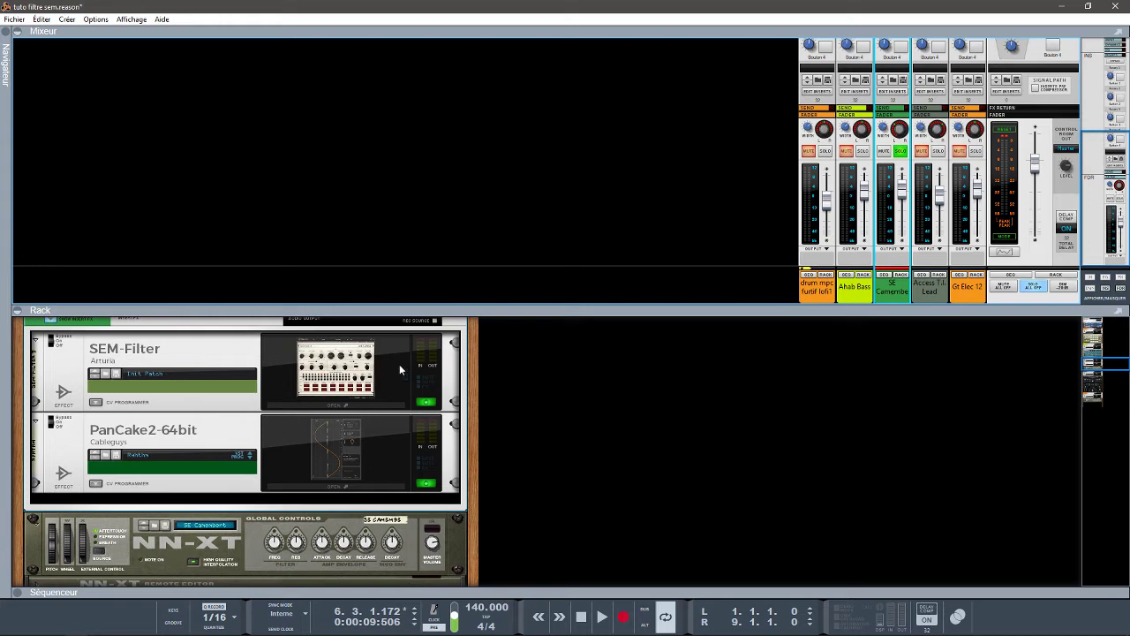
left_click_drag(475, 310, 522, 234)
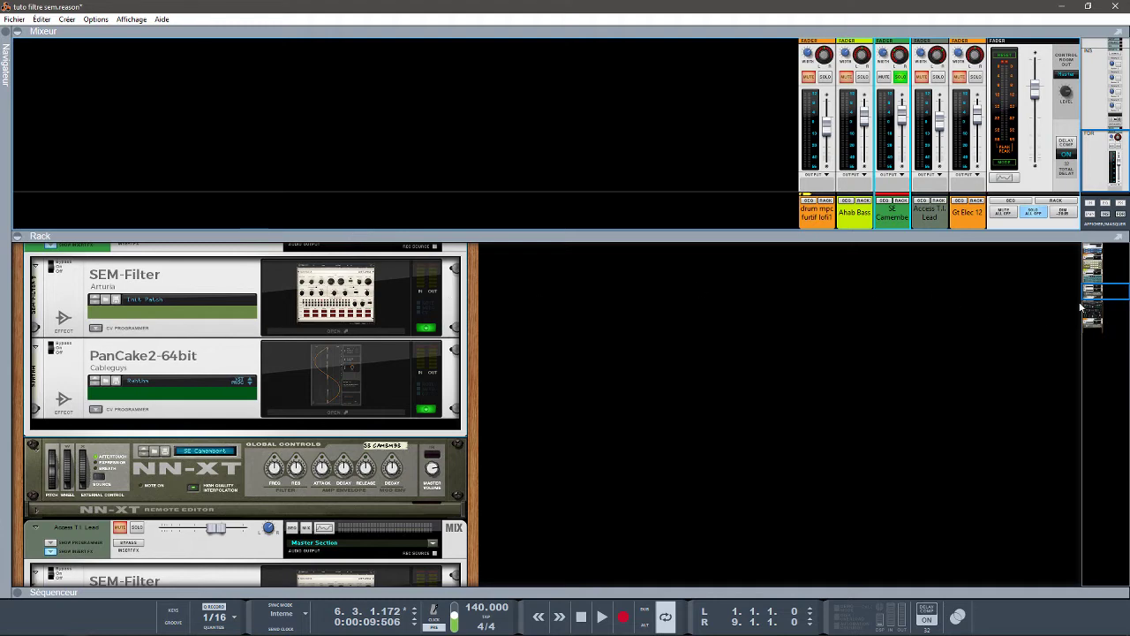
left_click_drag(1096, 289, 1096, 284)
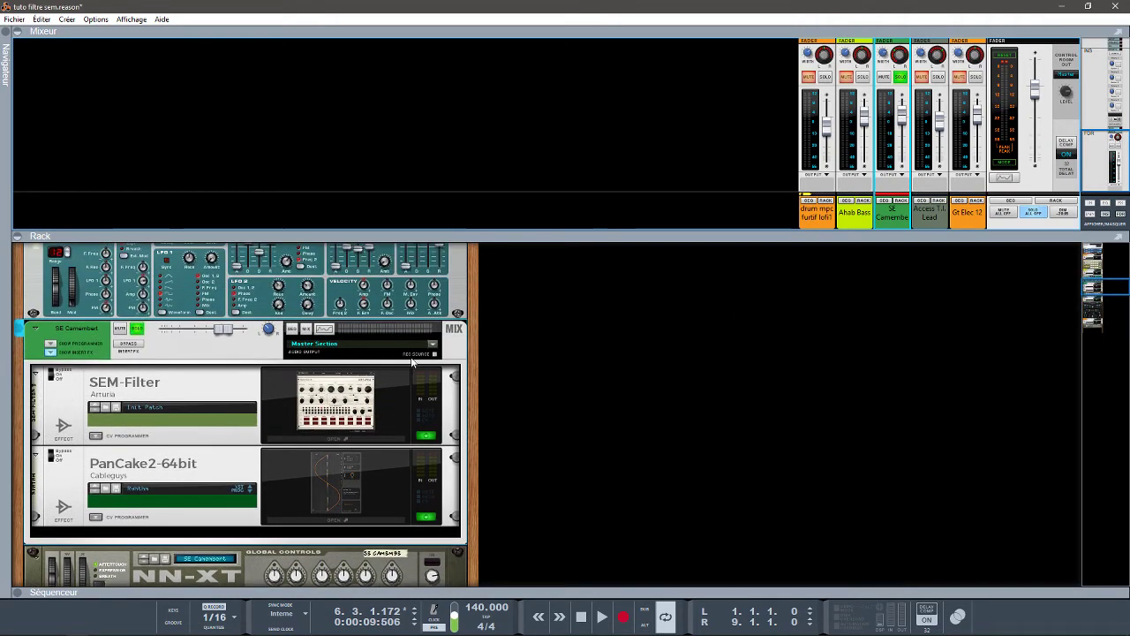
left_click(135, 348)
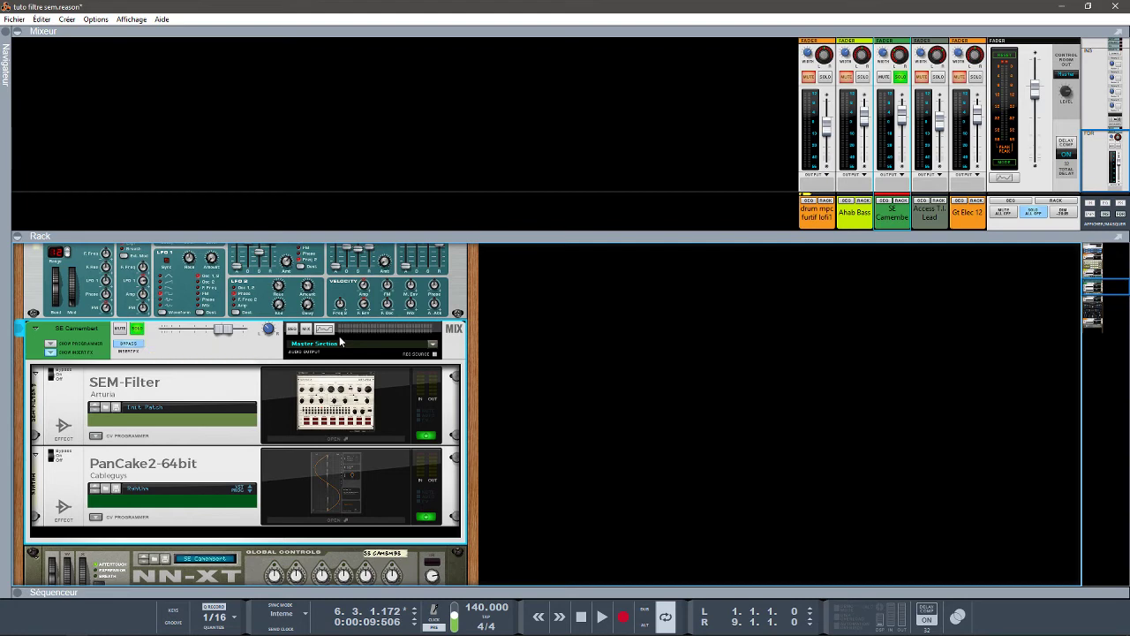
key("space")
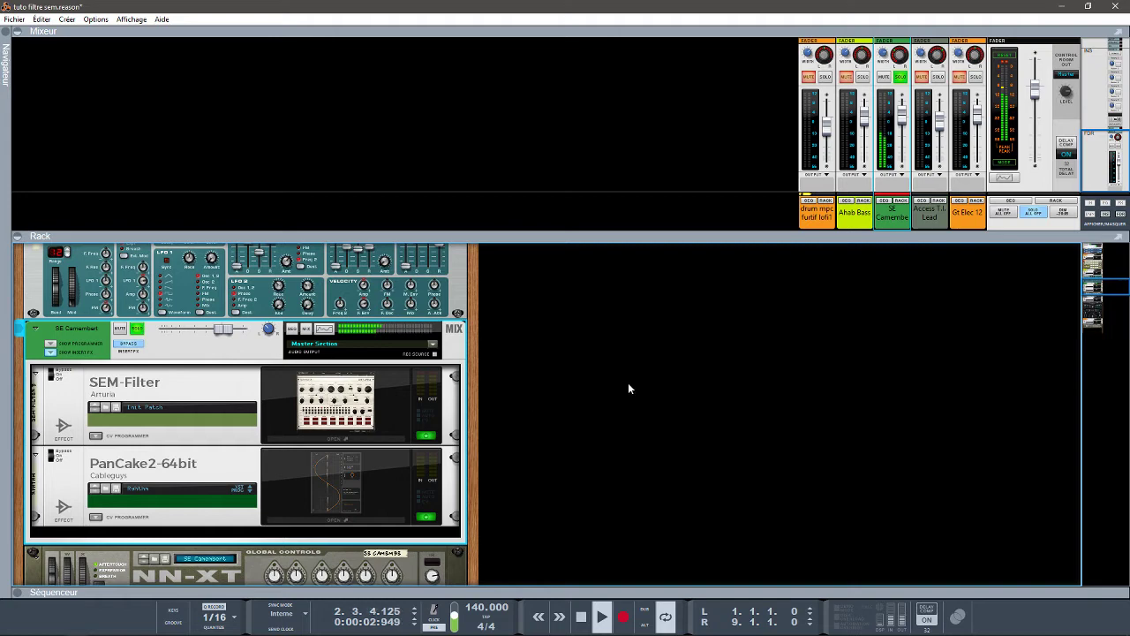
left_click(1000, 60)
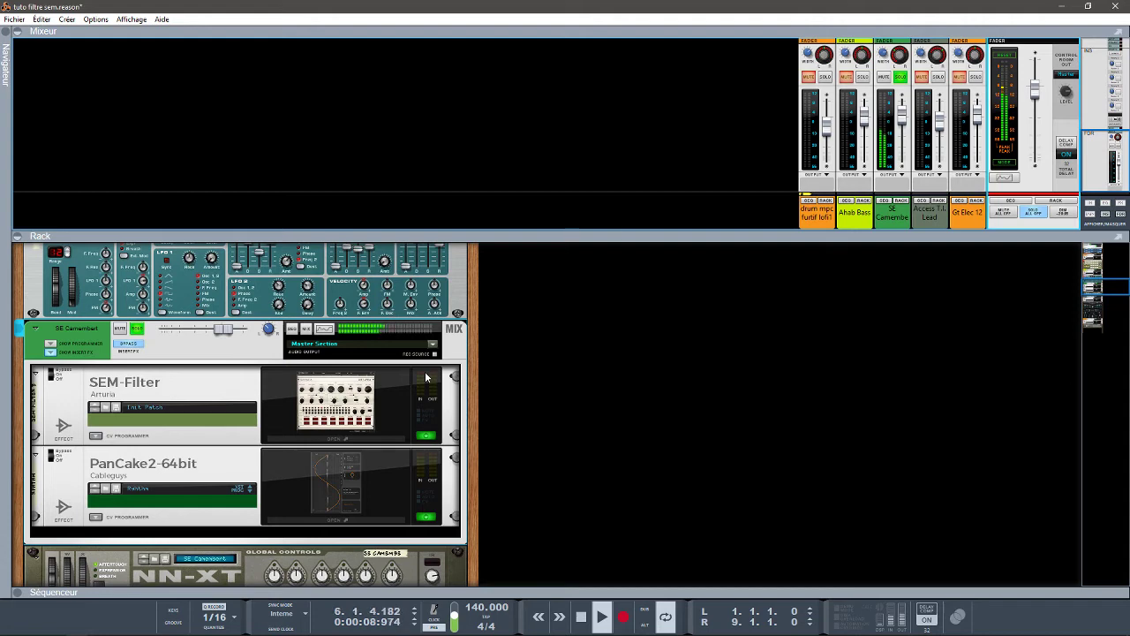
Solo the drum channel alongside SE Camembert and switch SE Camembert's insert effects back on
left_click(131, 348)
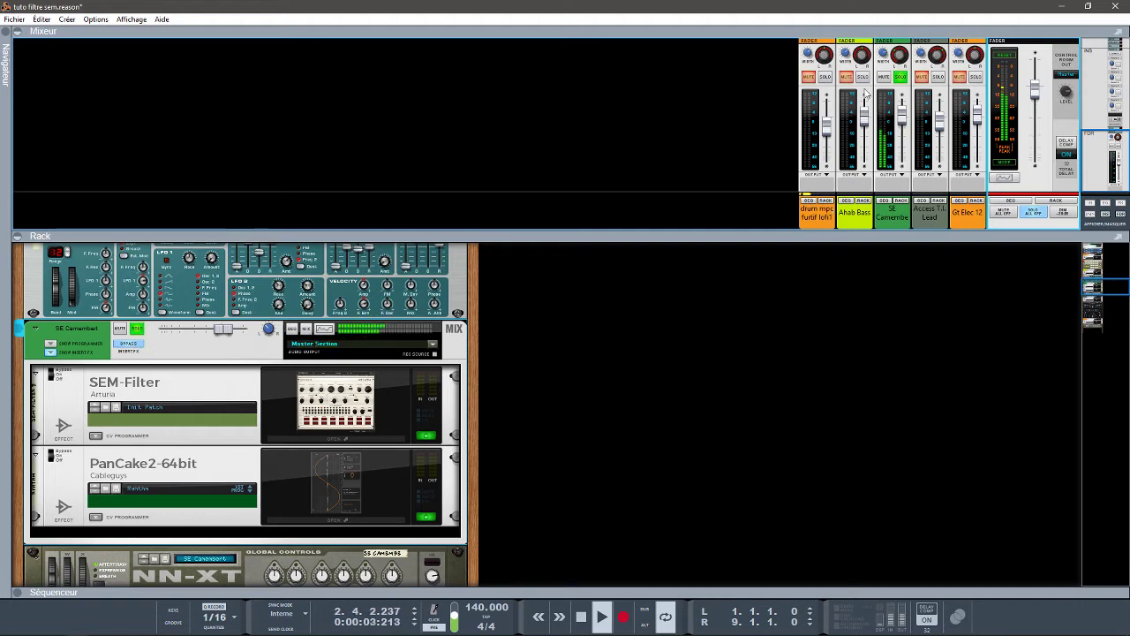
left_click(824, 78)
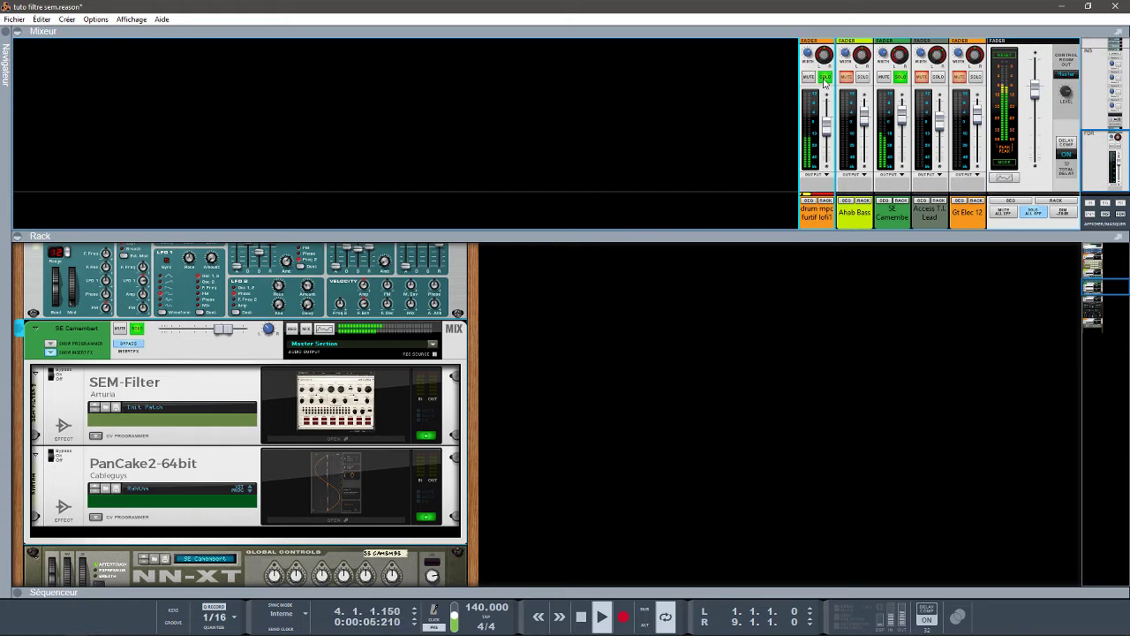
left_click(138, 347)
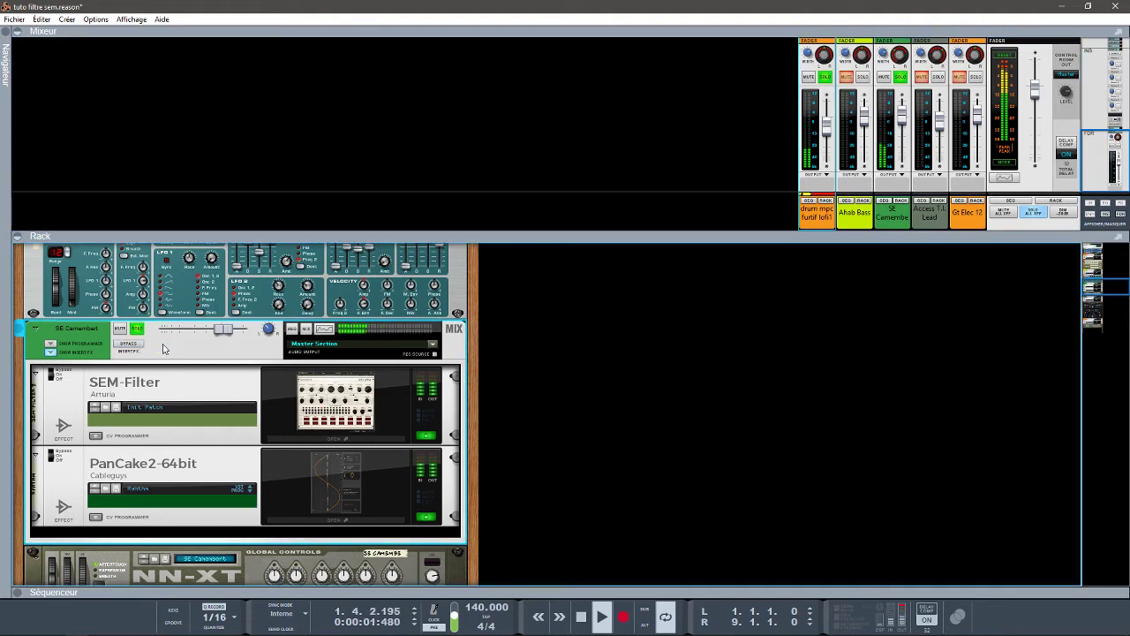
Examine the settings of SE Camembert's SEM-Filter and PanCake2 insert effects, stopping playback in between
left_click(395, 441)
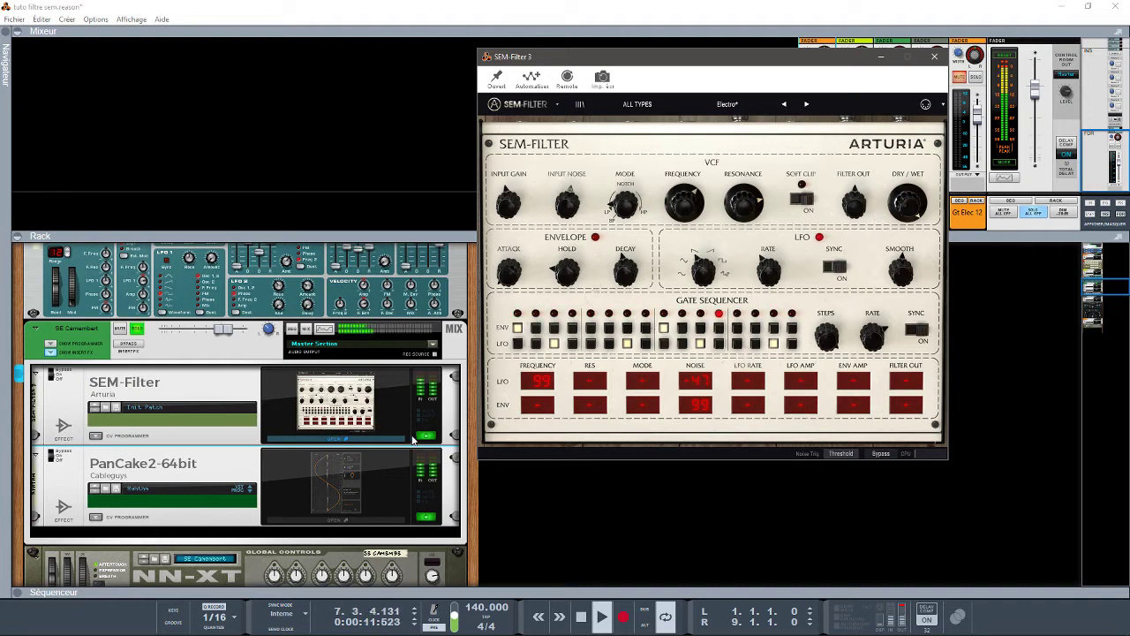
key("space")
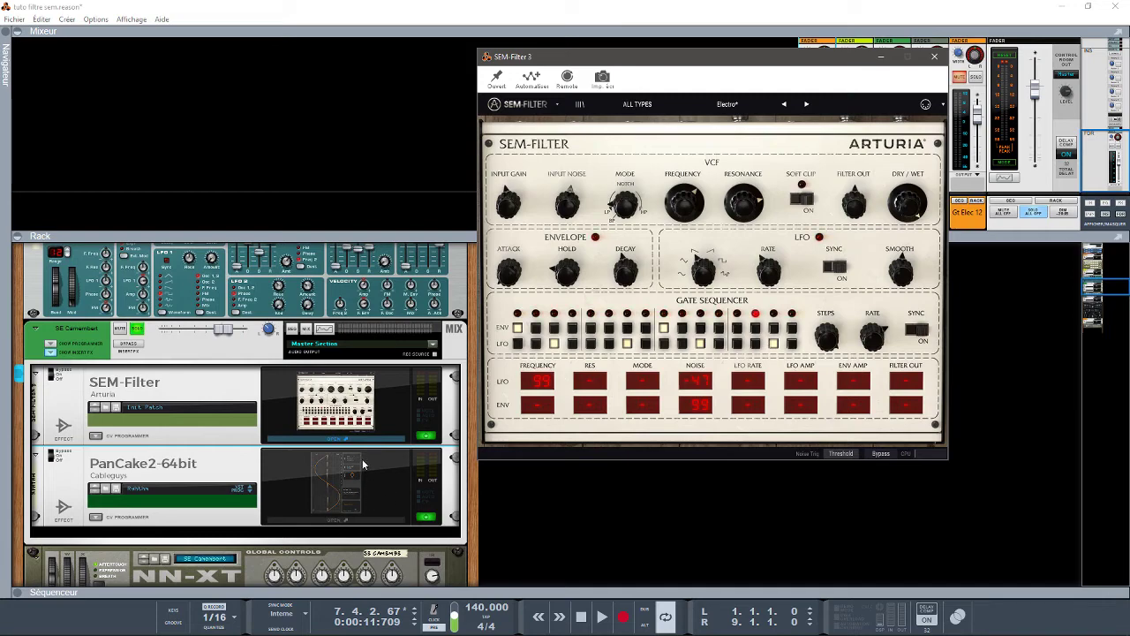
left_click(339, 516)
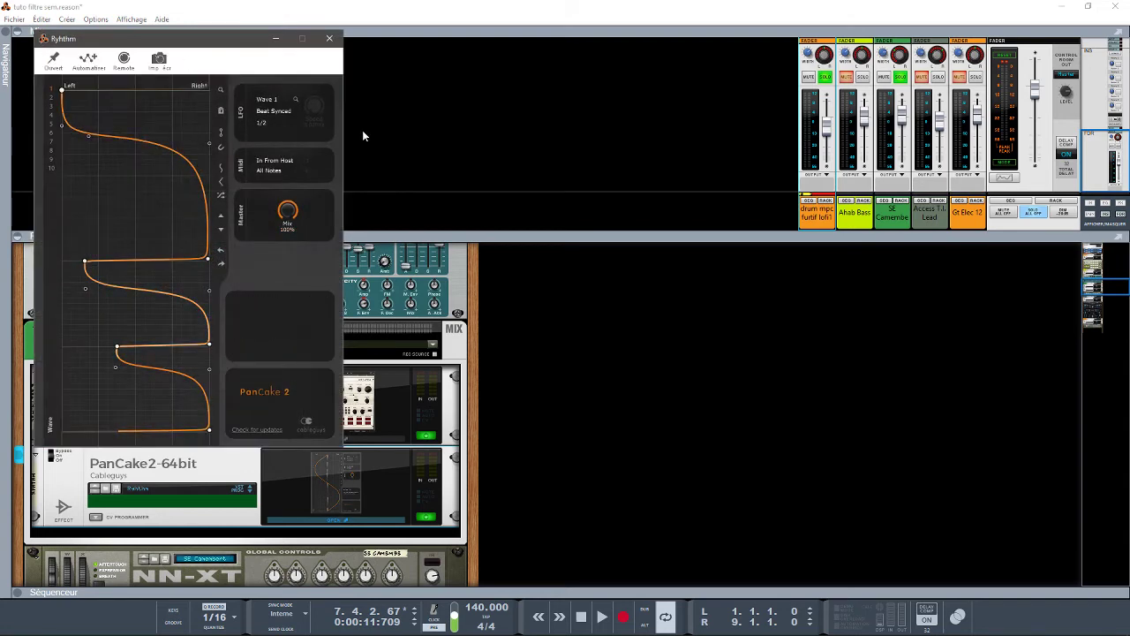
left_click(331, 41)
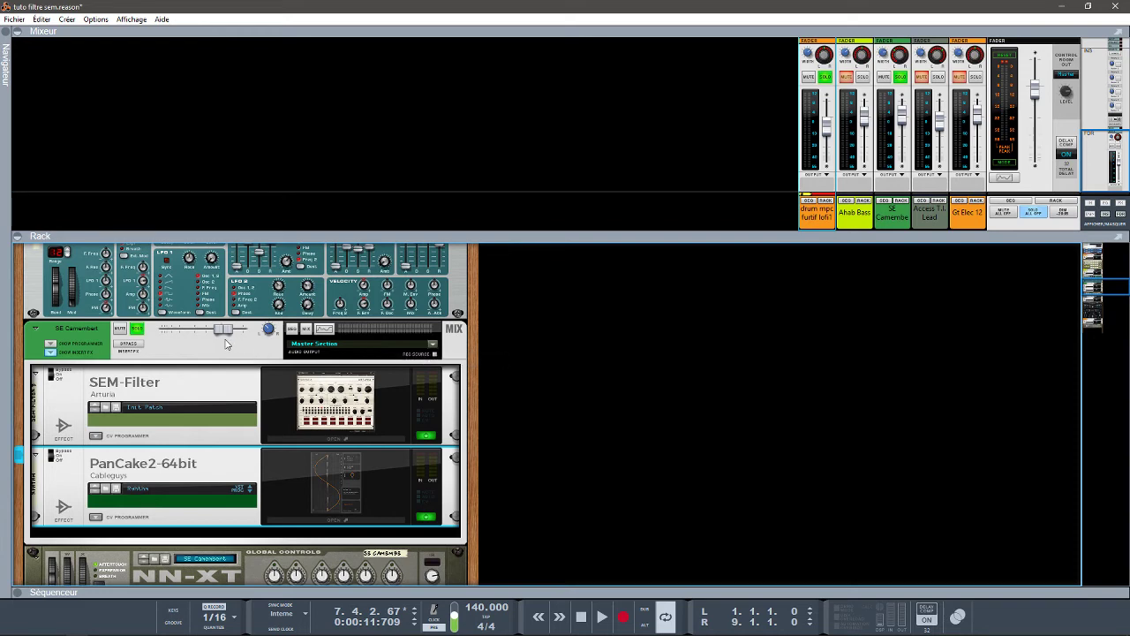
Play the loop and compare the SE Camembert channel with its insert effects bypassed and active
key("space")
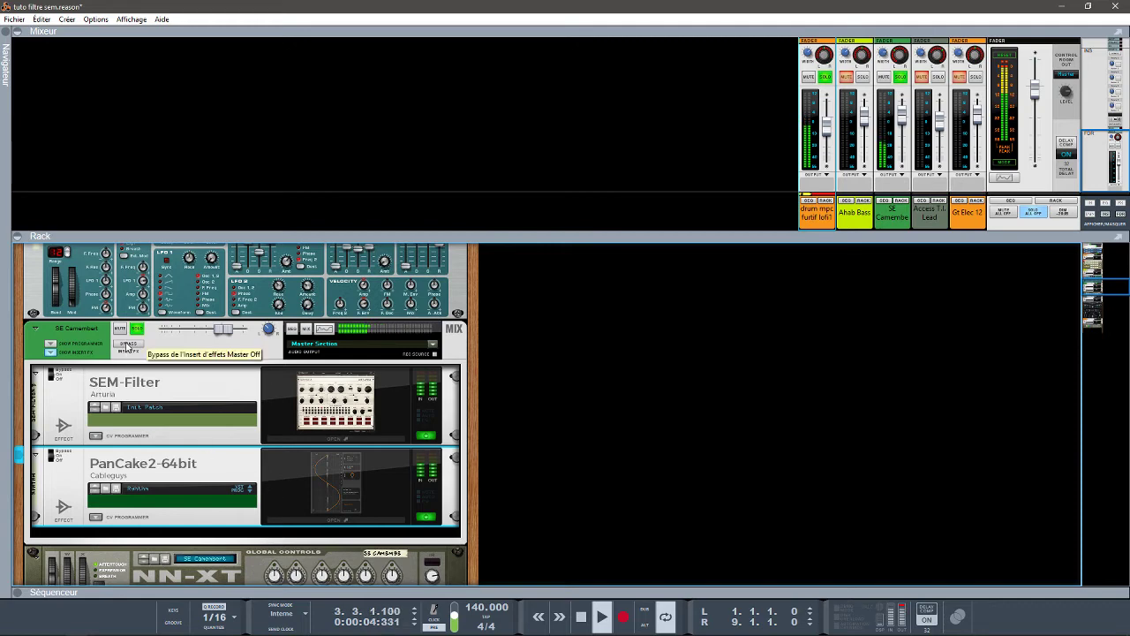
left_click(128, 344)
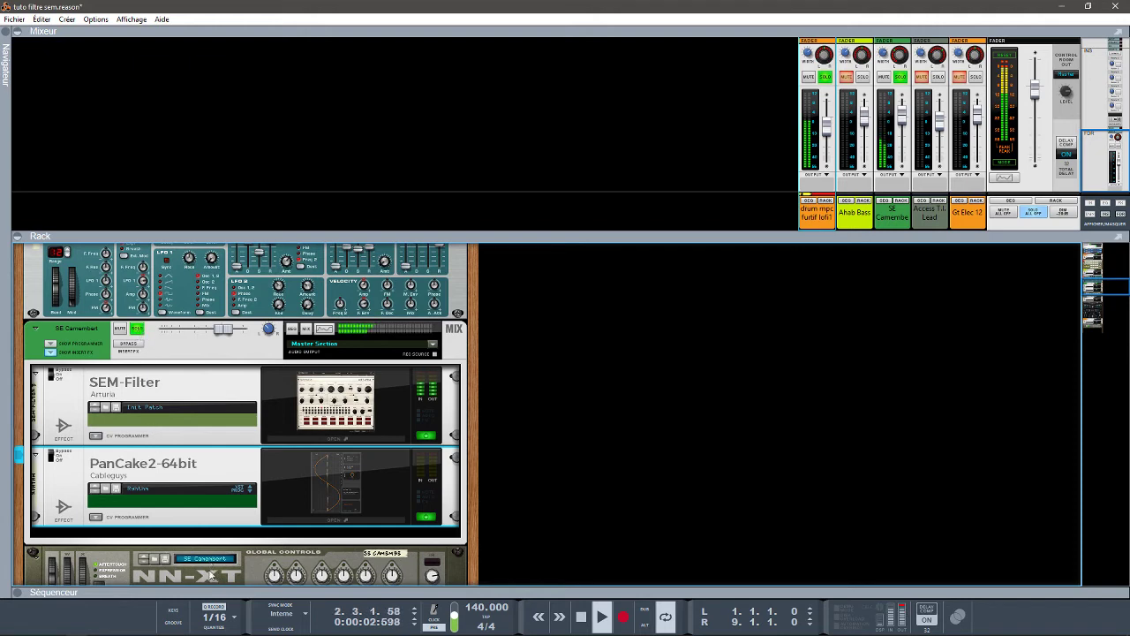
left_click(133, 351)
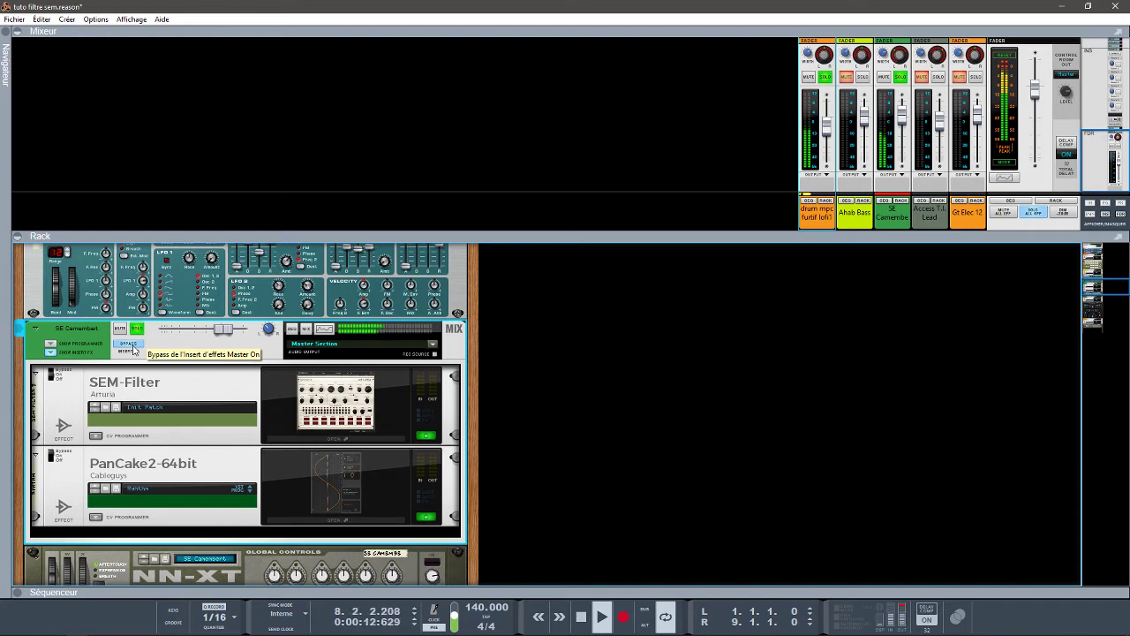
left_click(133, 350)
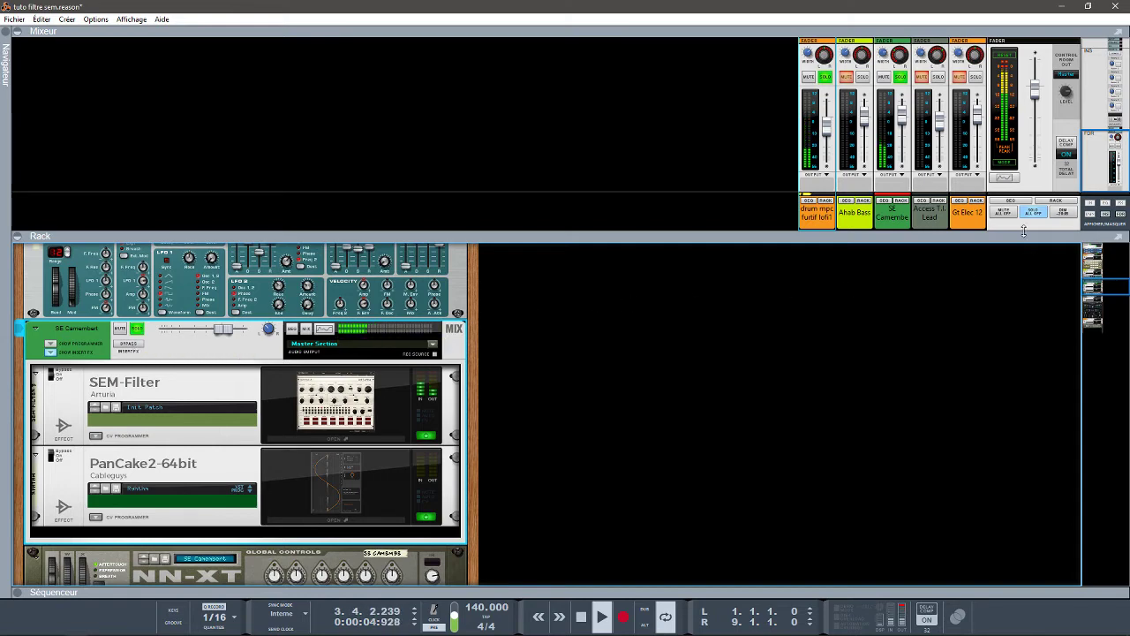
Add Ahab Bass to the soloed channels and slightly lower the Ahab Bass and SE Camembert faders during playback
left_click(862, 78)
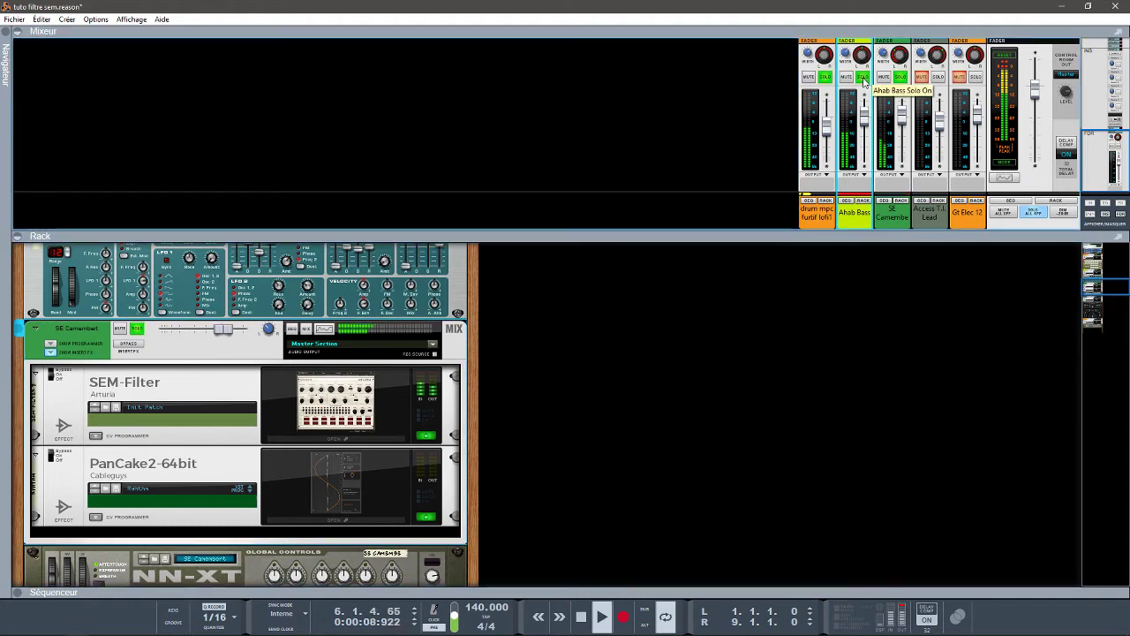
left_click(1004, 56)
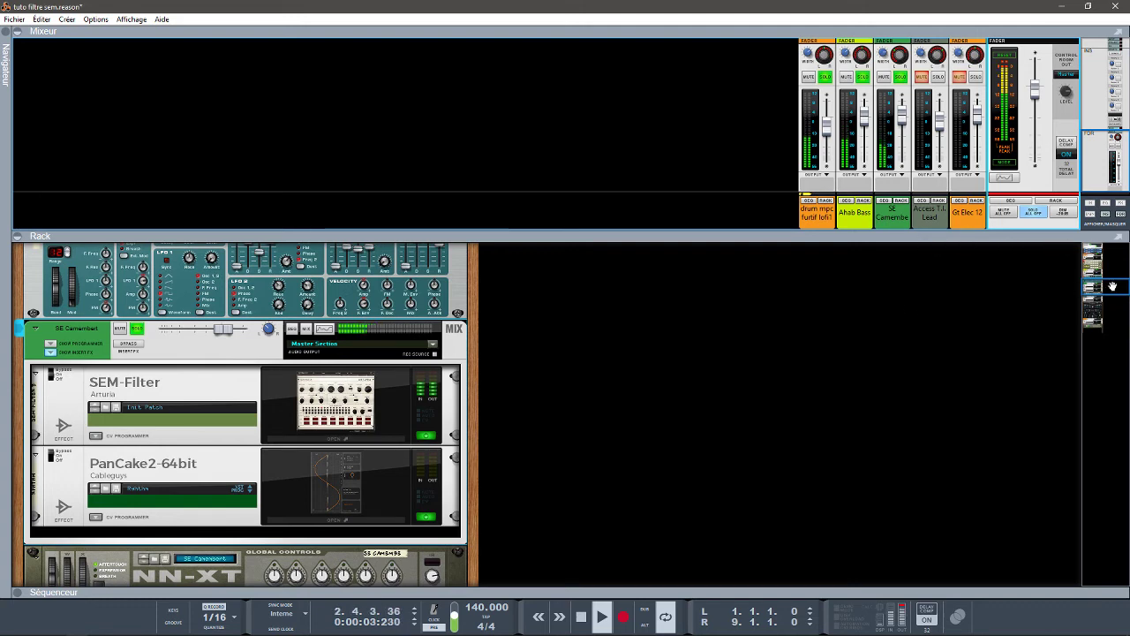
left_click(870, 122)
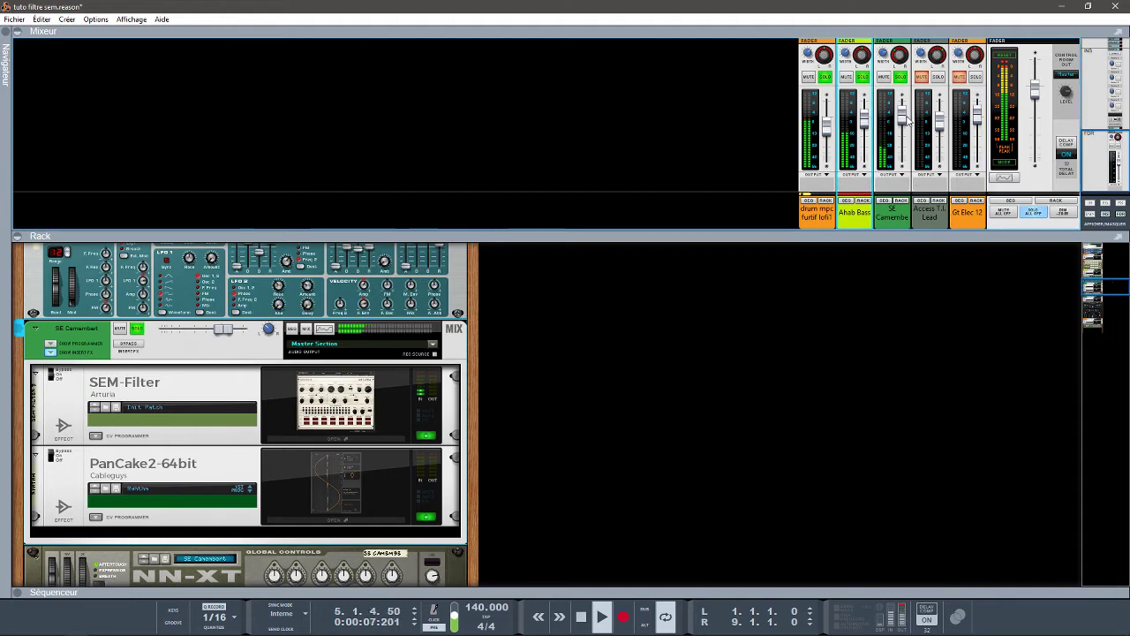
left_click(900, 121)
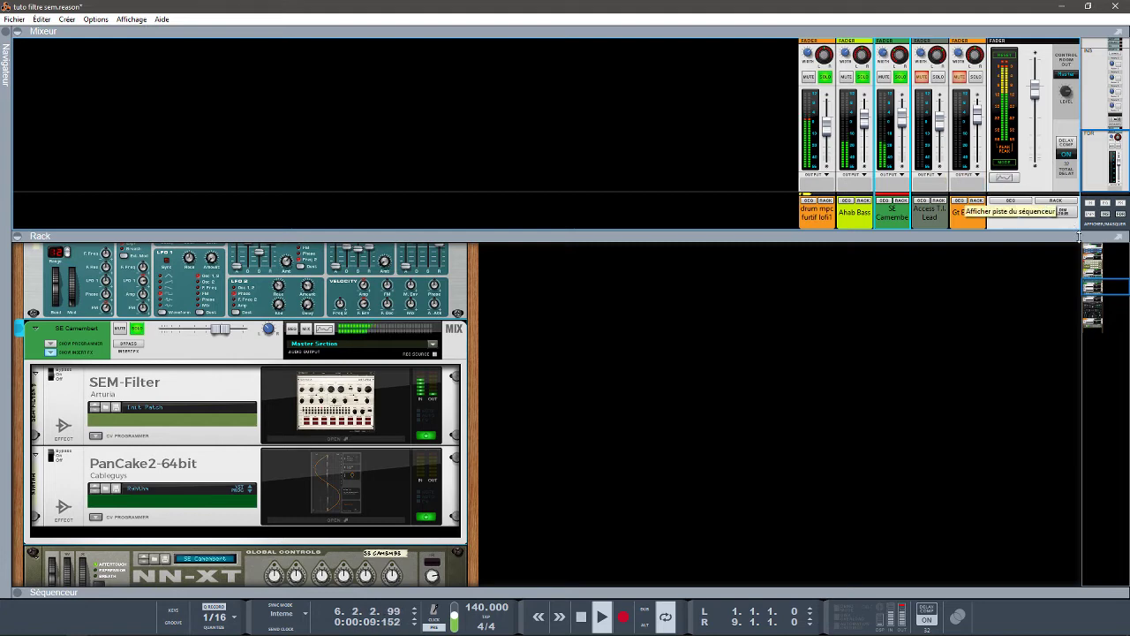
key("space")
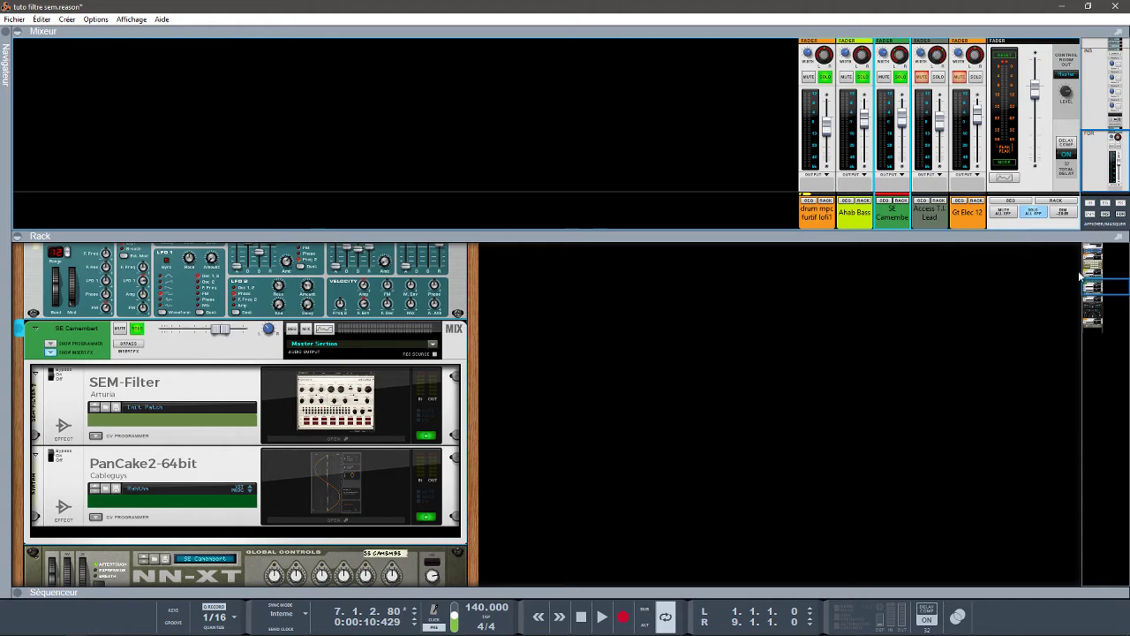
Review the SEM-Filter settings on the Ahab Bass and SE Camembert channels, closing each plugin window
left_click_drag(1106, 285, 1103, 268)
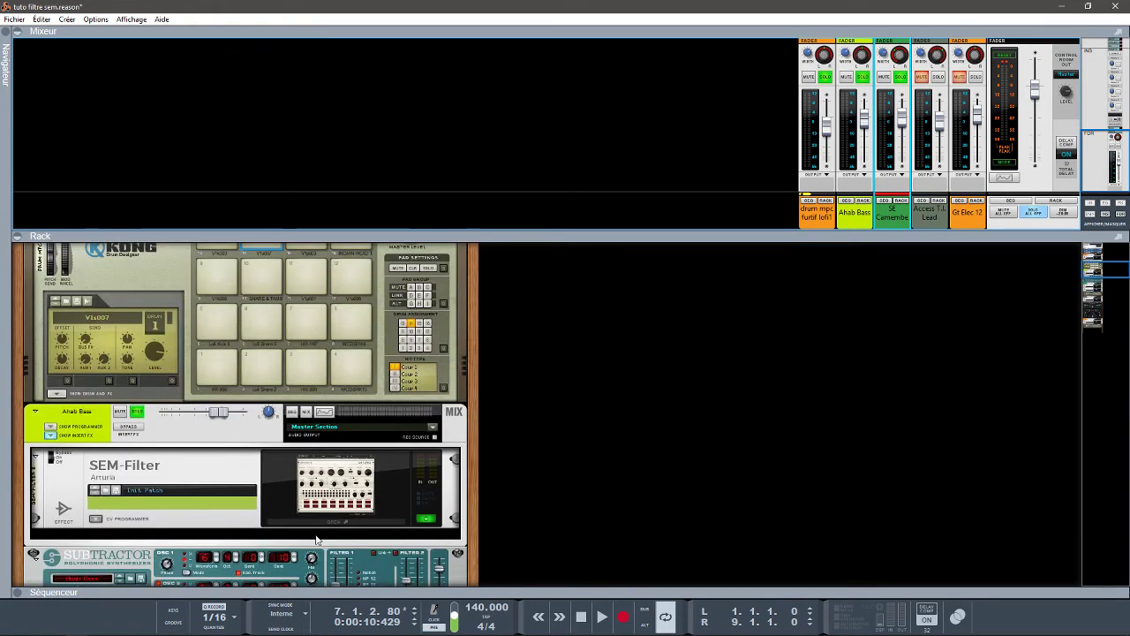
left_click(349, 522)
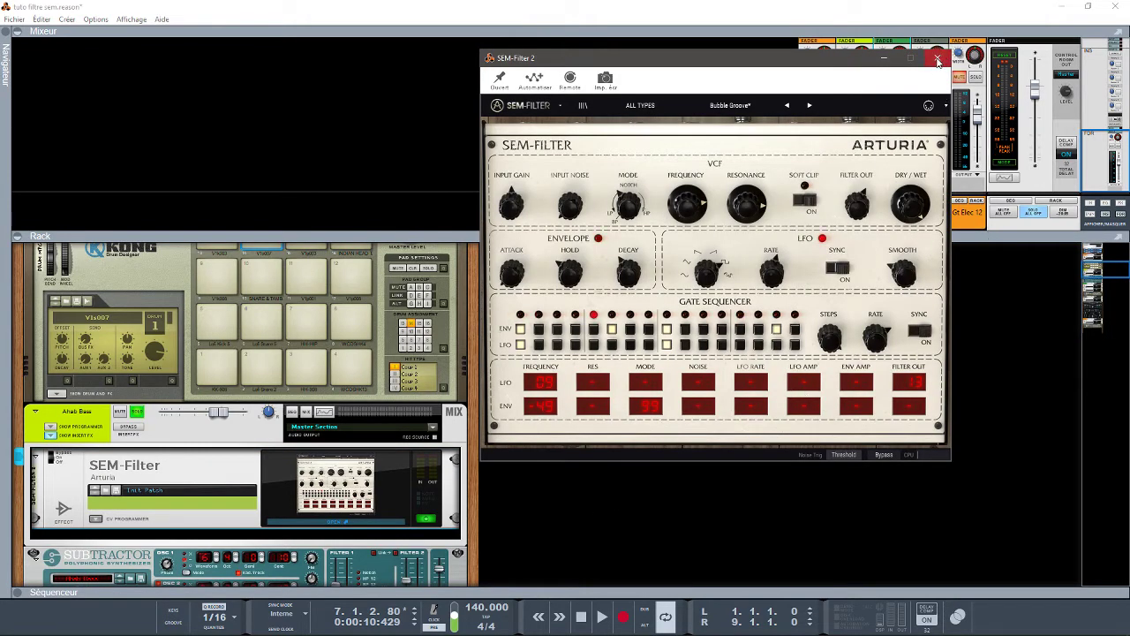
left_click(937, 58)
left_click_drag(1104, 269, 1107, 289)
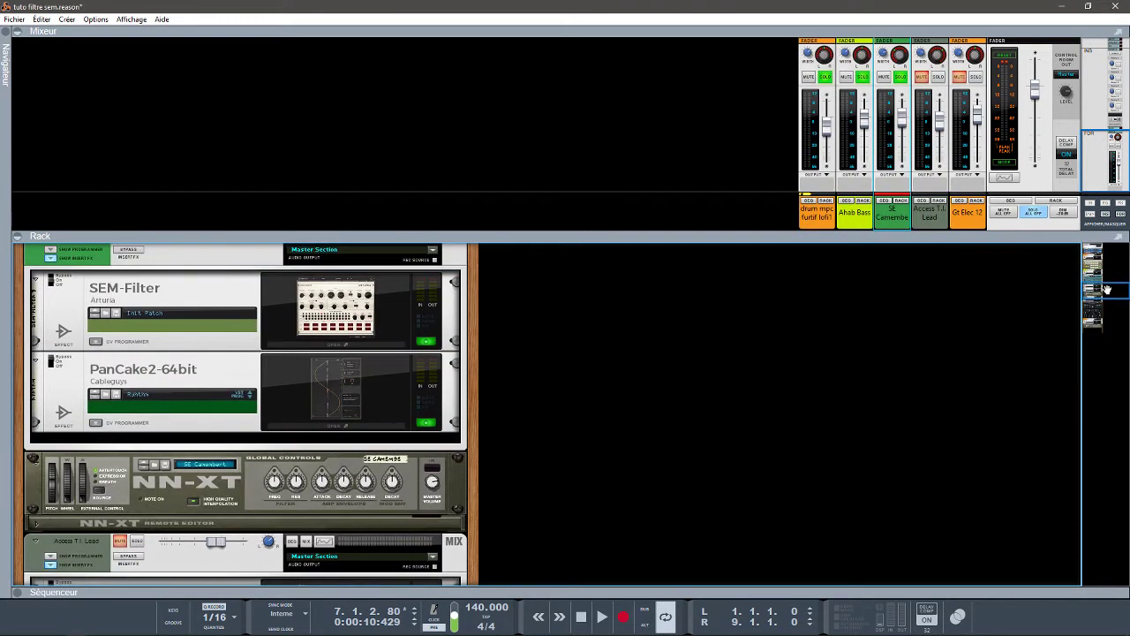
left_click(374, 346)
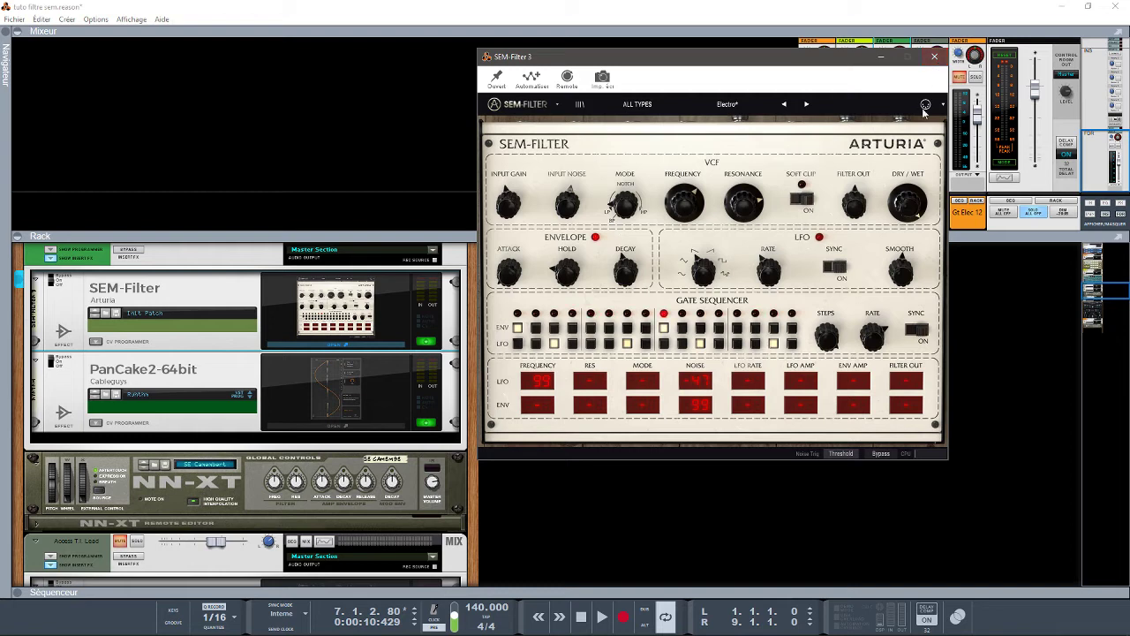
left_click(935, 58)
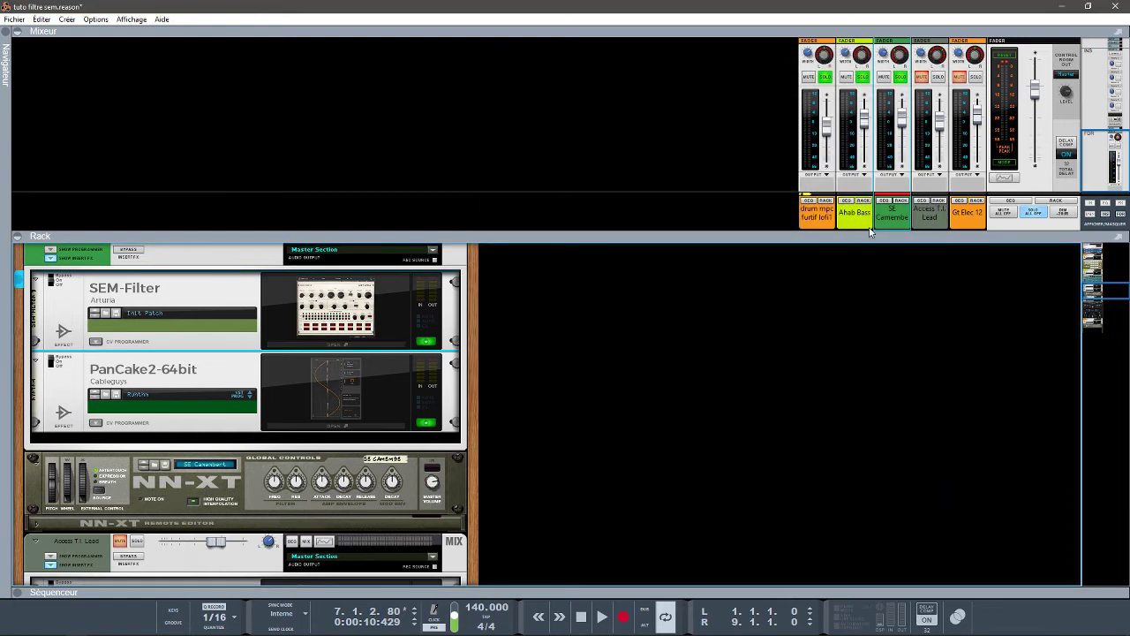
Play the loop from the start while raising the SE Camembert fader to 1.08 dB and slightly raising the Access T.I. Lead fader
key("KP_0")
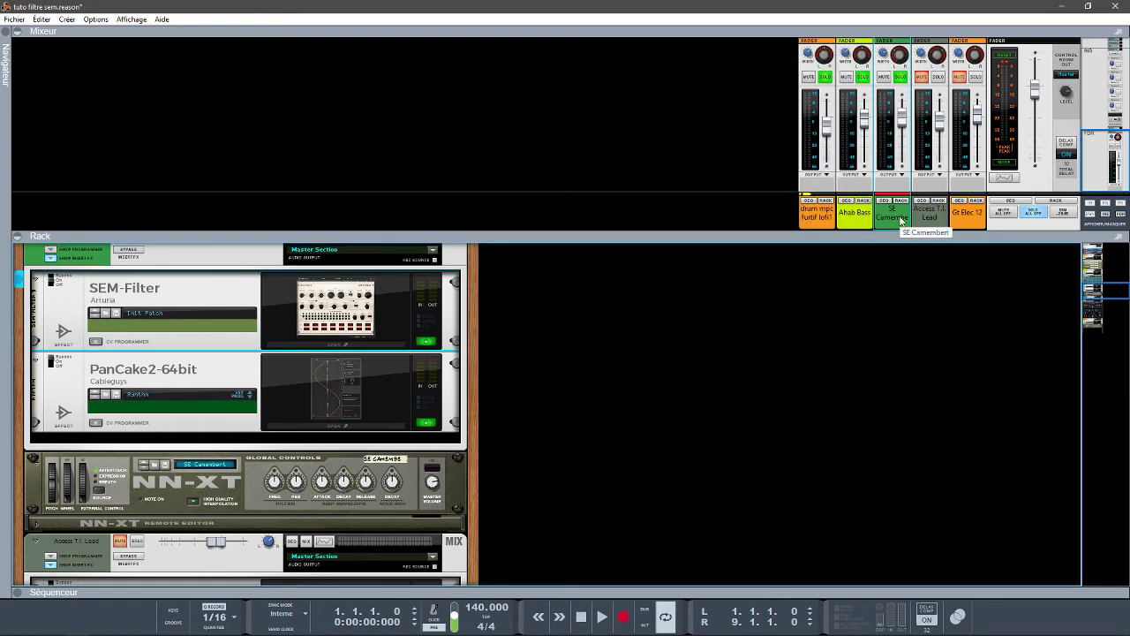
key("space")
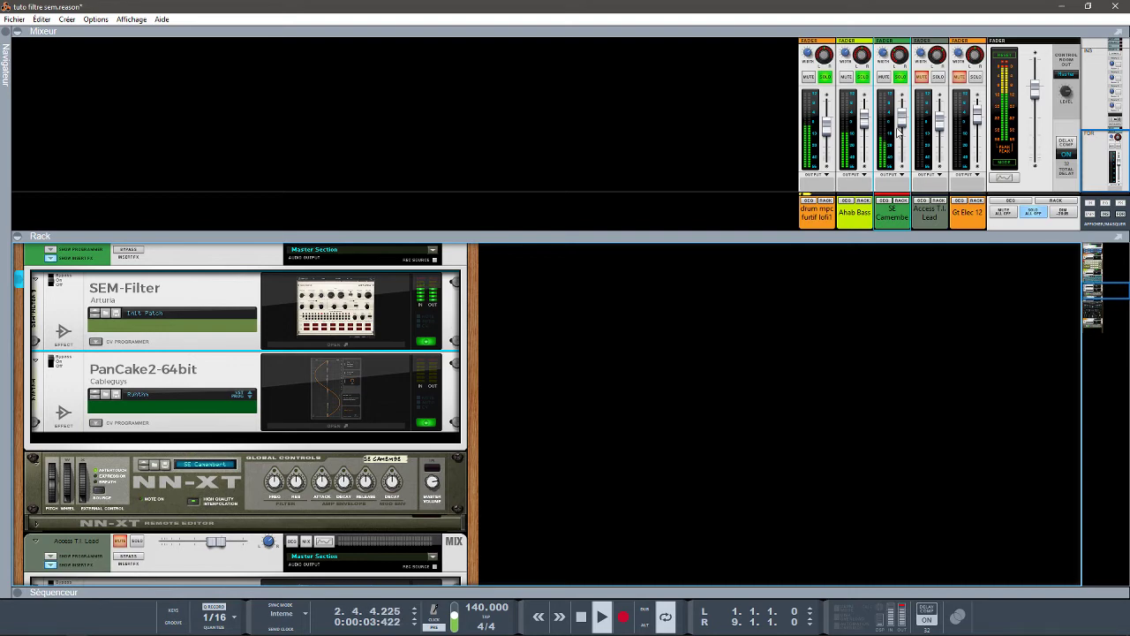
left_click_drag(902, 127, 903, 121)
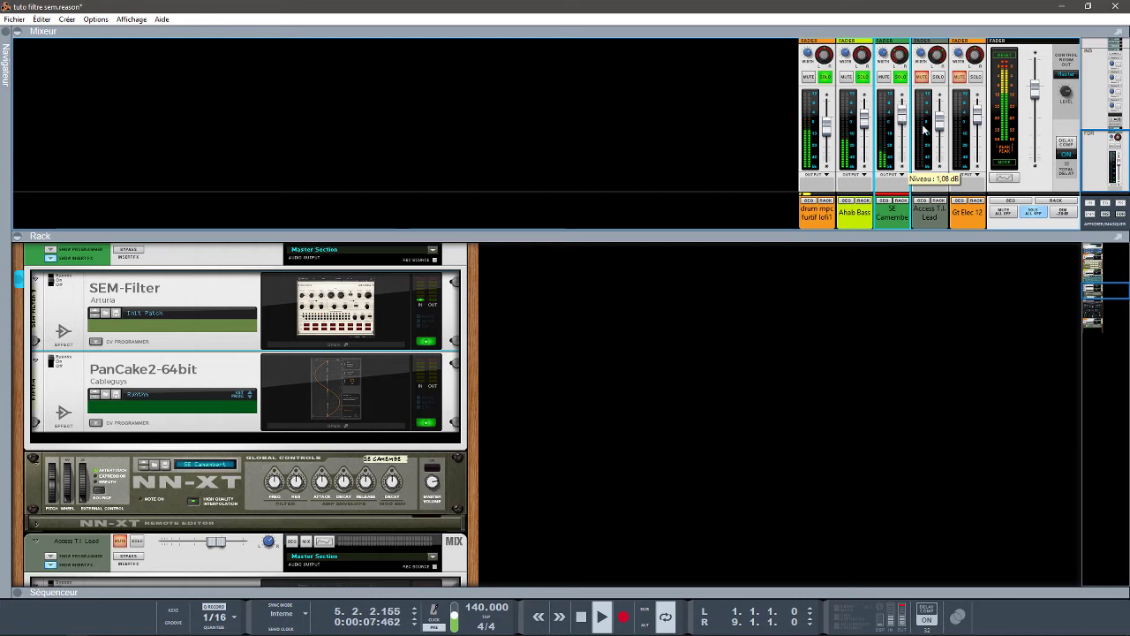
left_click_drag(942, 132, 901, 121)
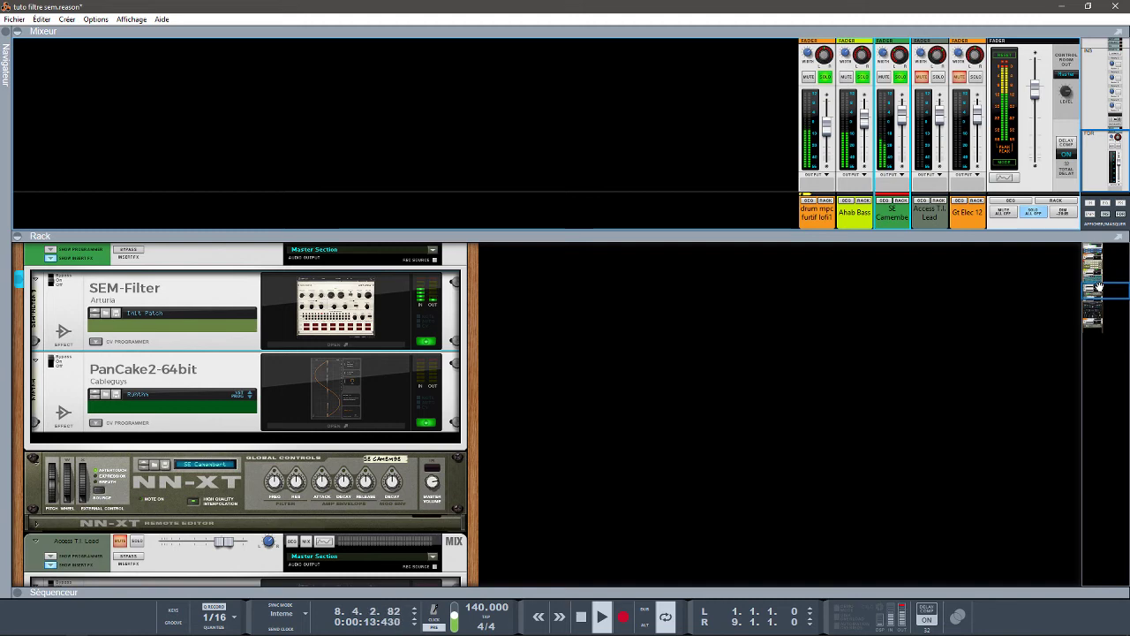
key("space")
Clear all solos and solo only the Access T.I. Lead channel, bringing its rack devices into view
left_click_drag(1098, 287, 1103, 300)
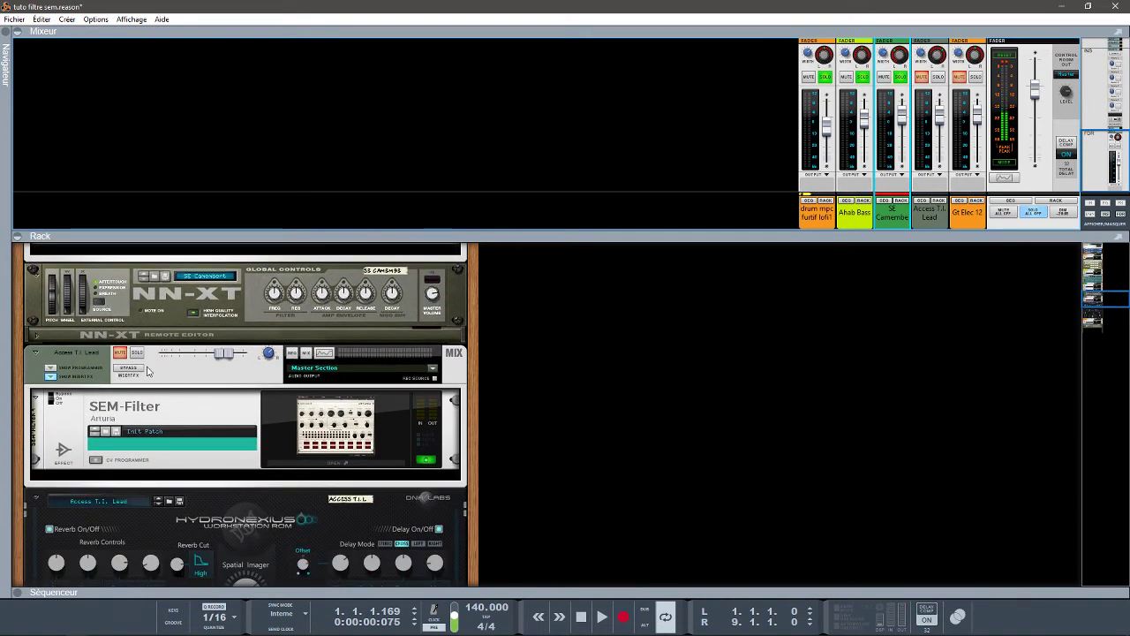
left_click(1036, 217)
left_click(938, 76)
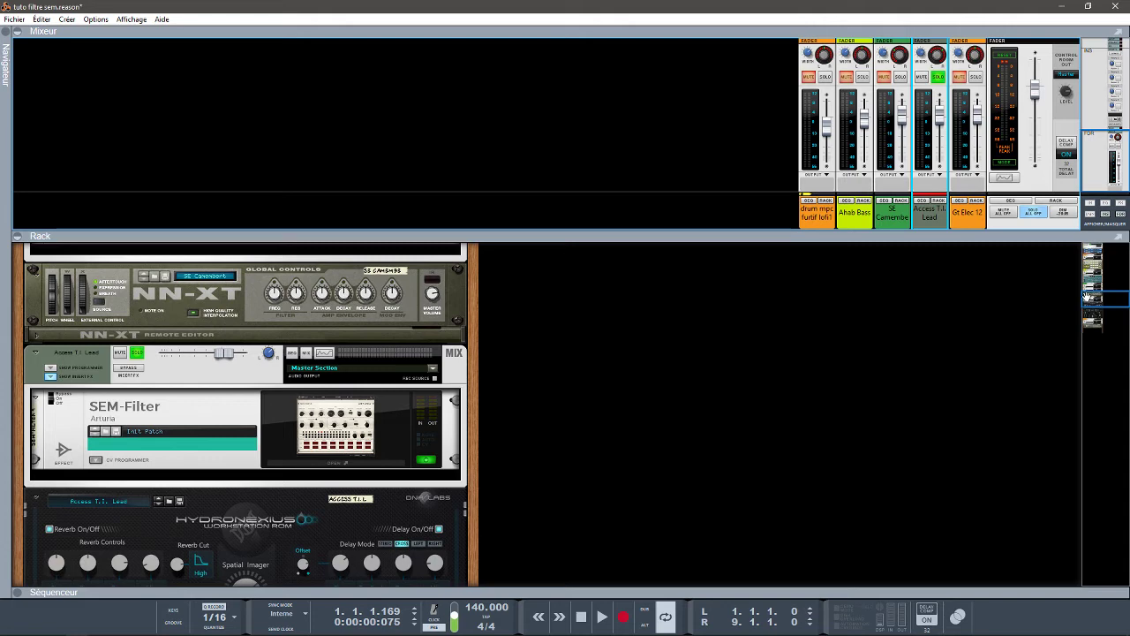
mouse_move(1087, 296)
left_mouse_down()
mouse_move(1093, 311)
mouse_move(1090, 298)
left_mouse_up()
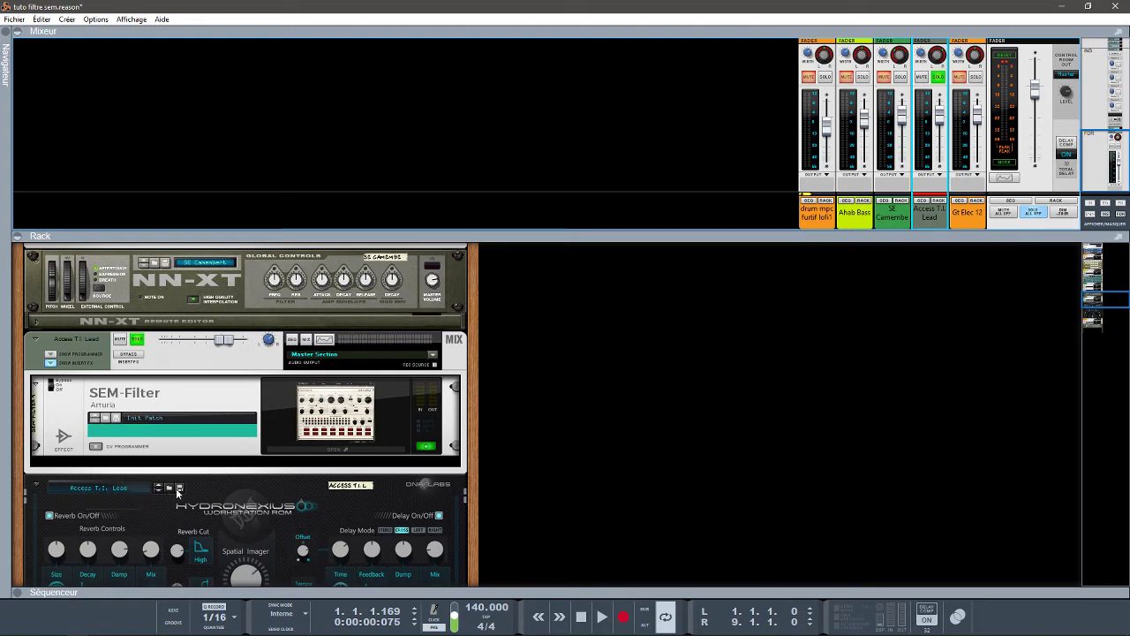
Compare the Access T.I. Lead channel in playback with its insert effects bypassed and active
left_click(136, 356)
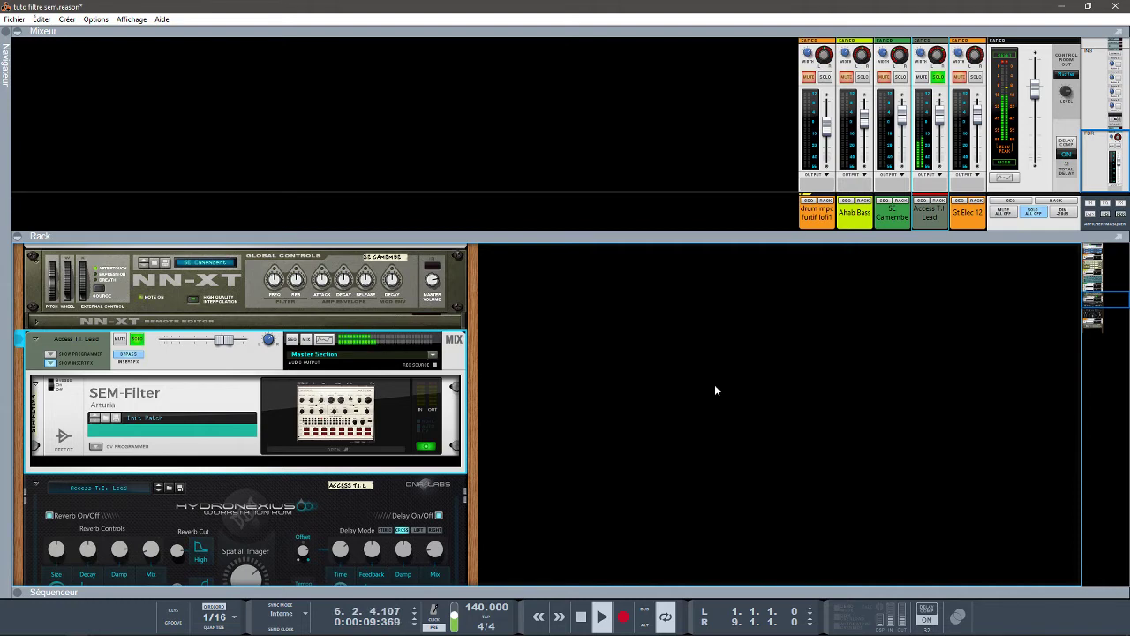
key("space")
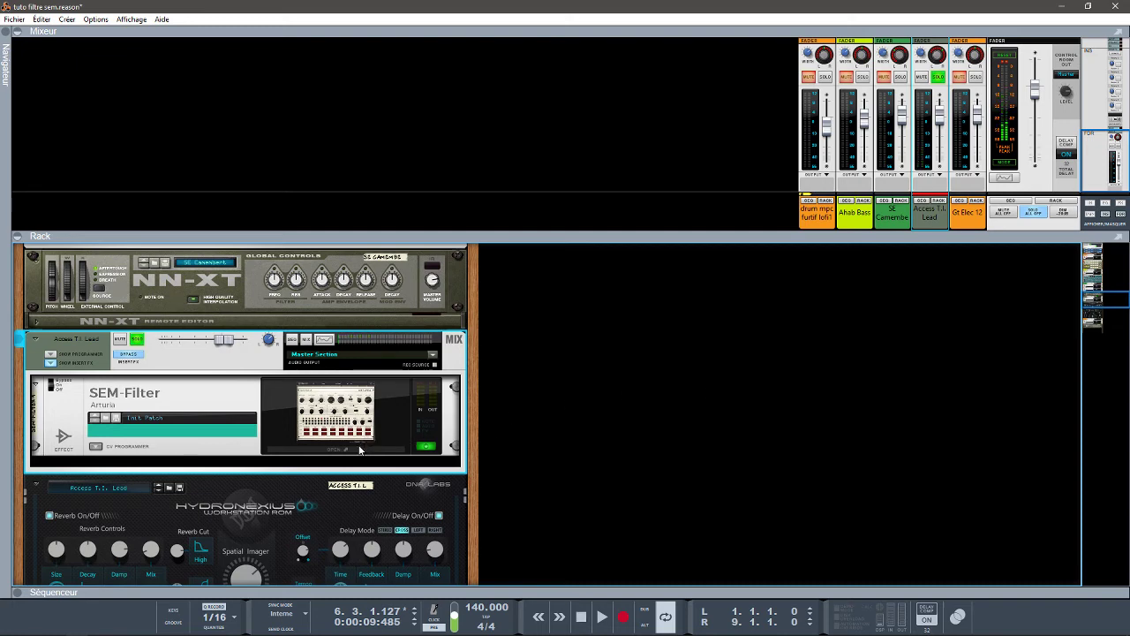
left_click(129, 354)
key("space")
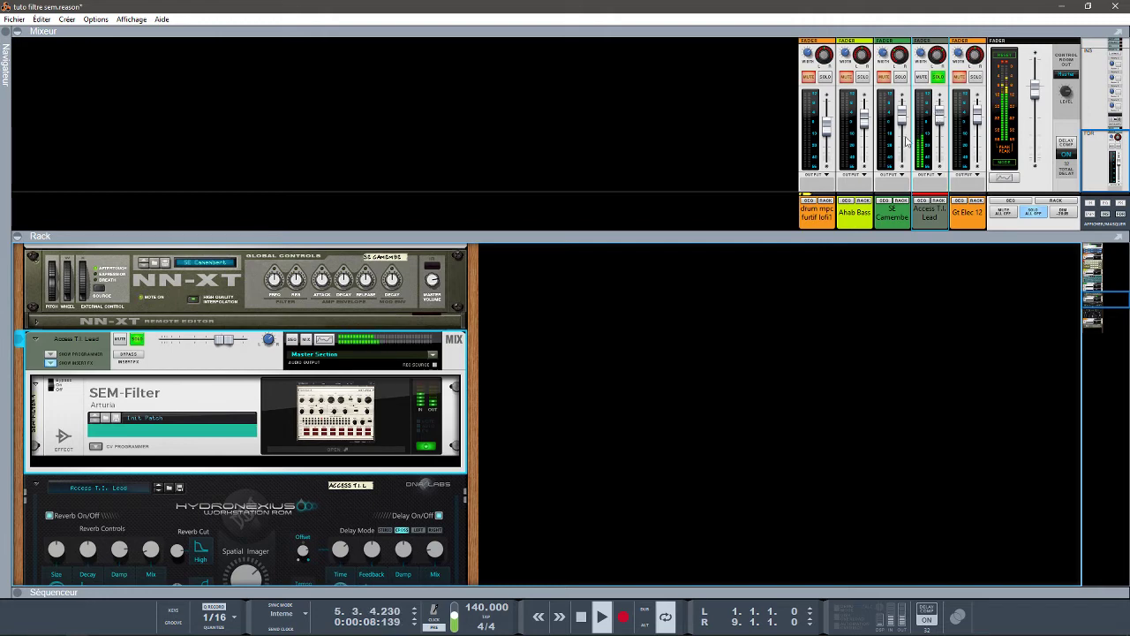
Review the SEM-Filter settings on the Access T.I. Lead channel, stopping playback before closing the plugin window
left_click(366, 447)
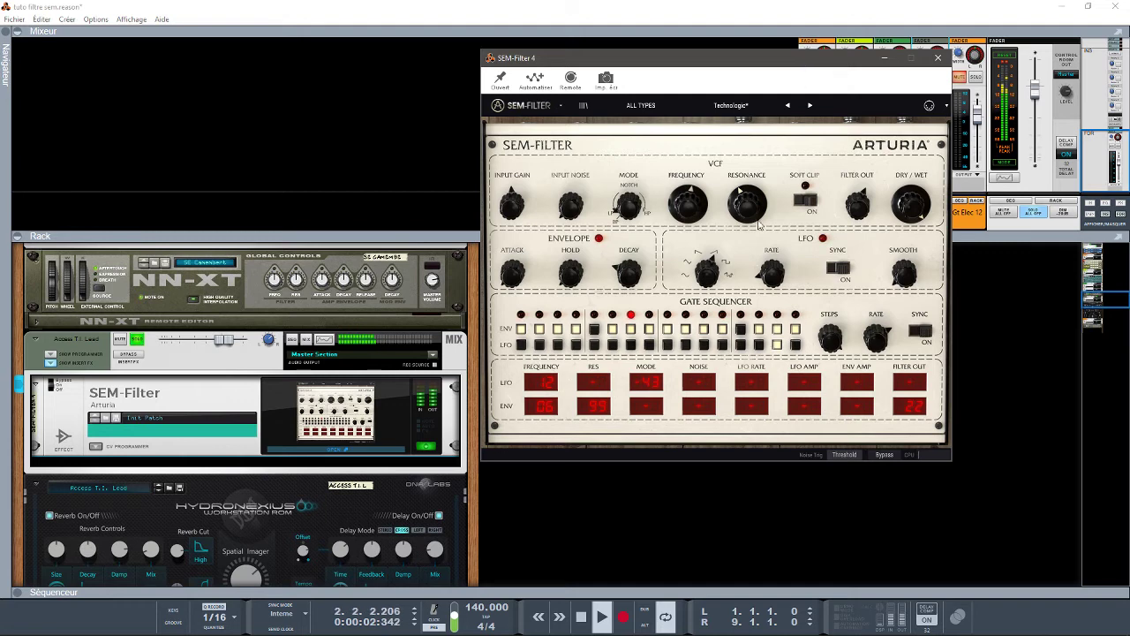
key("space")
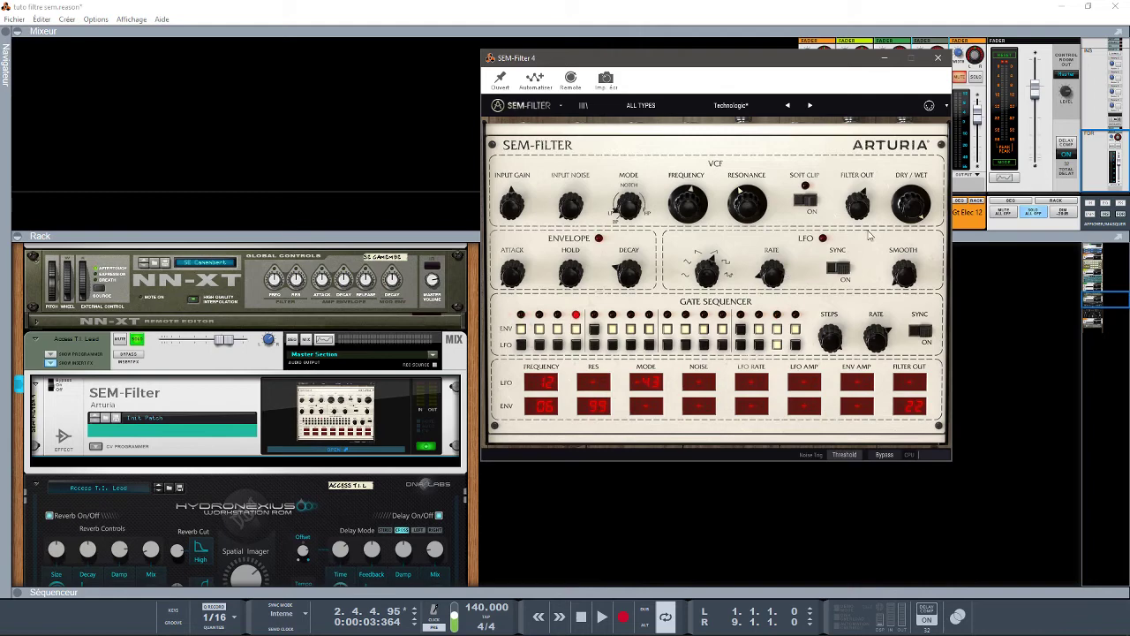
left_click(883, 62)
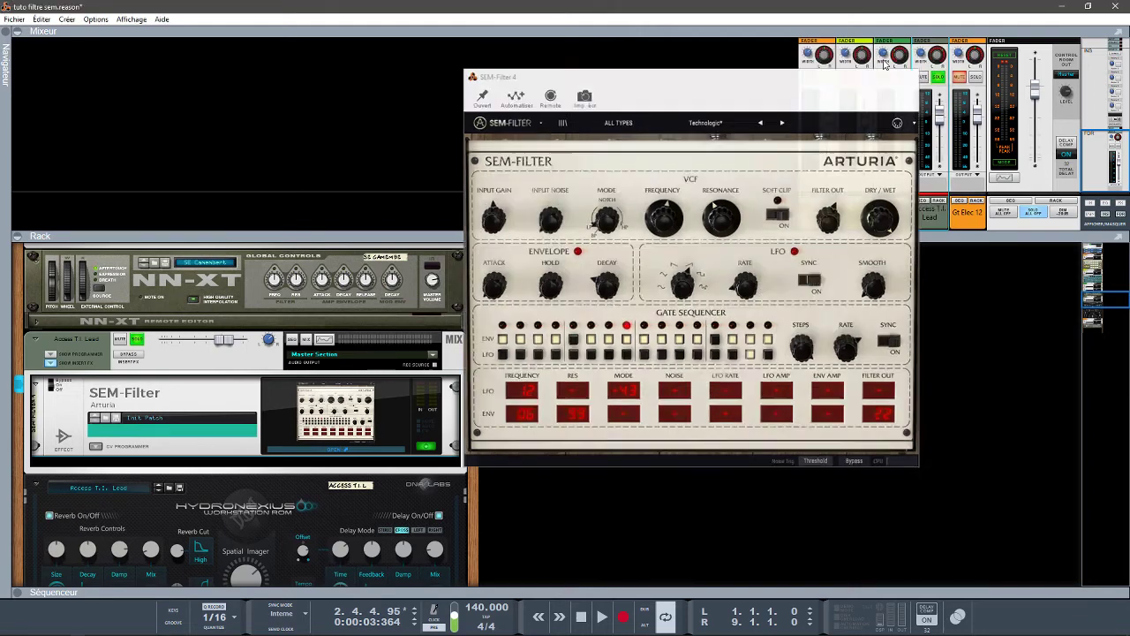
Add the SE Camembert, Ahab Bass and drum mpc furtif lofi1 channels to the soloed Access T.I. Lead
left_click(884, 77)
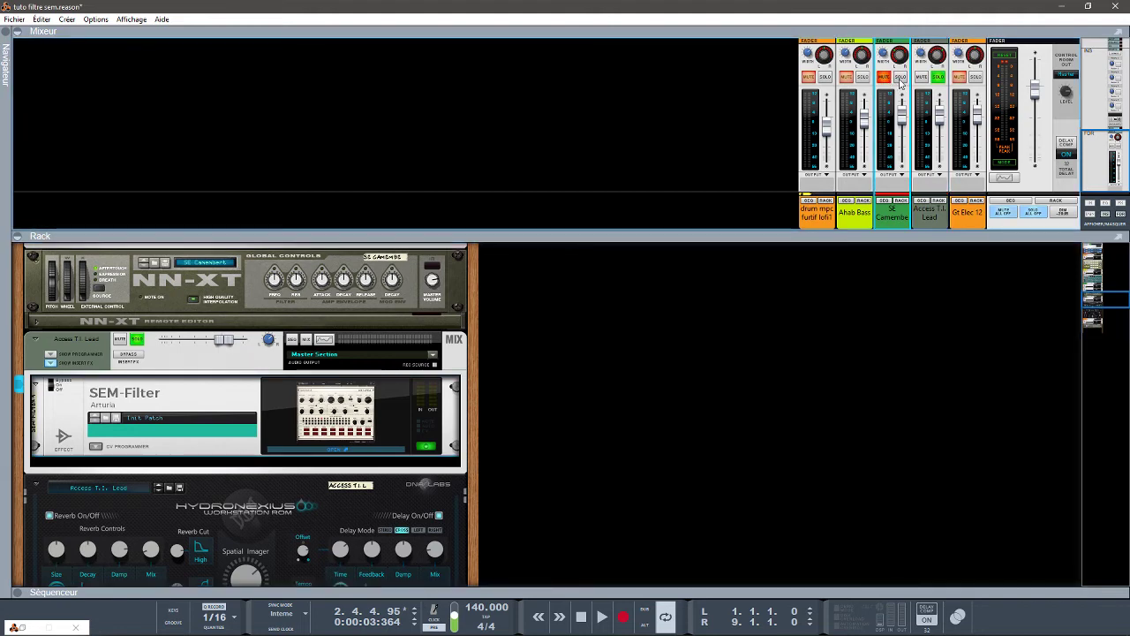
left_click(900, 77)
left_click(860, 77)
left_click(828, 79)
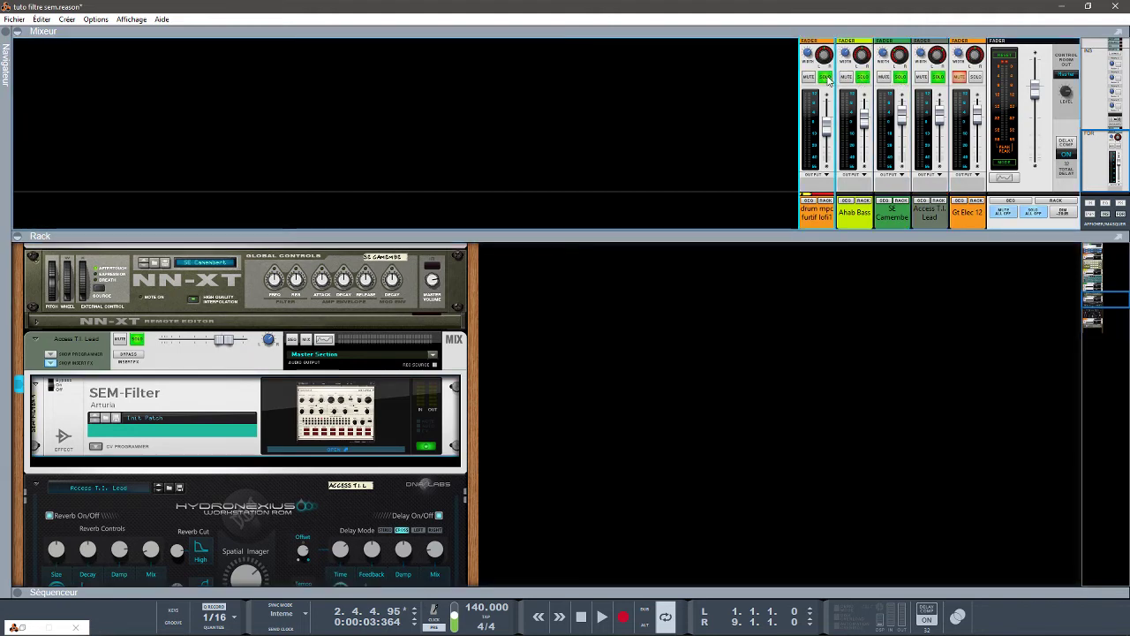
Play from the start, lower SE Camembert to 0.04 dB and Access T.I. Lead to -3.01 dB, and reset the master peak meter
key("KP_0")
key("space")
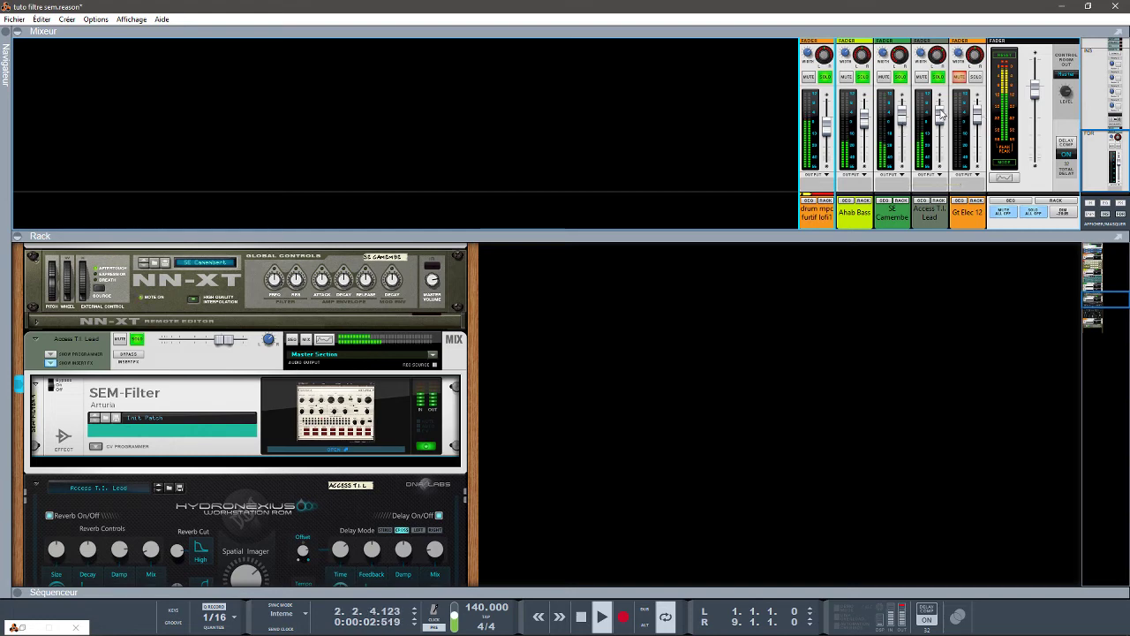
left_click(905, 120)
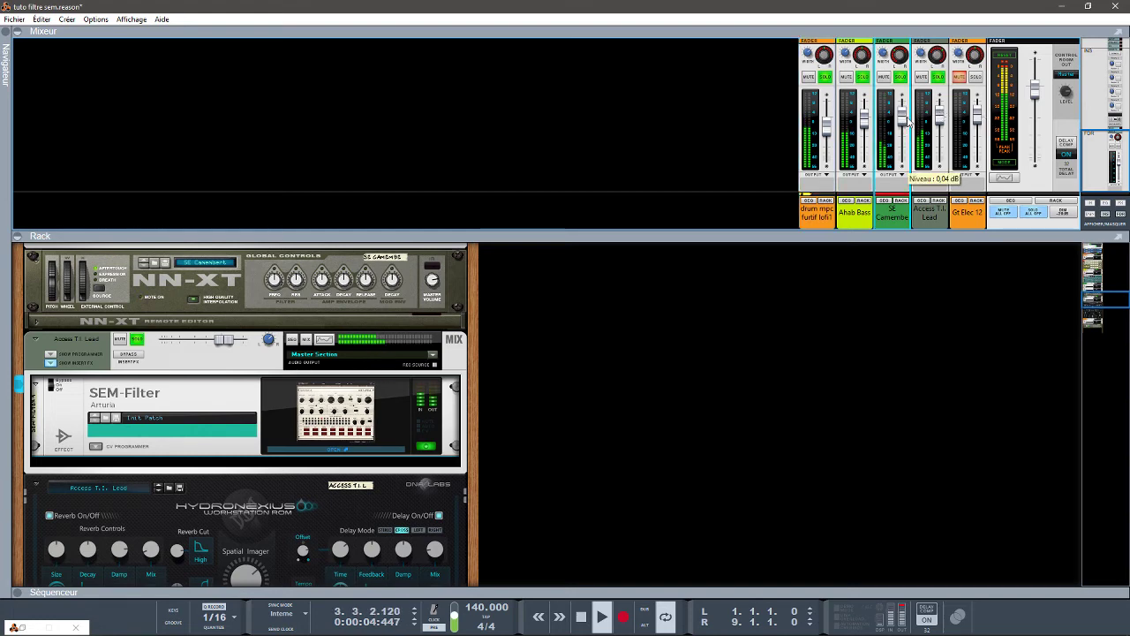
left_click_drag(940, 118, 941, 129)
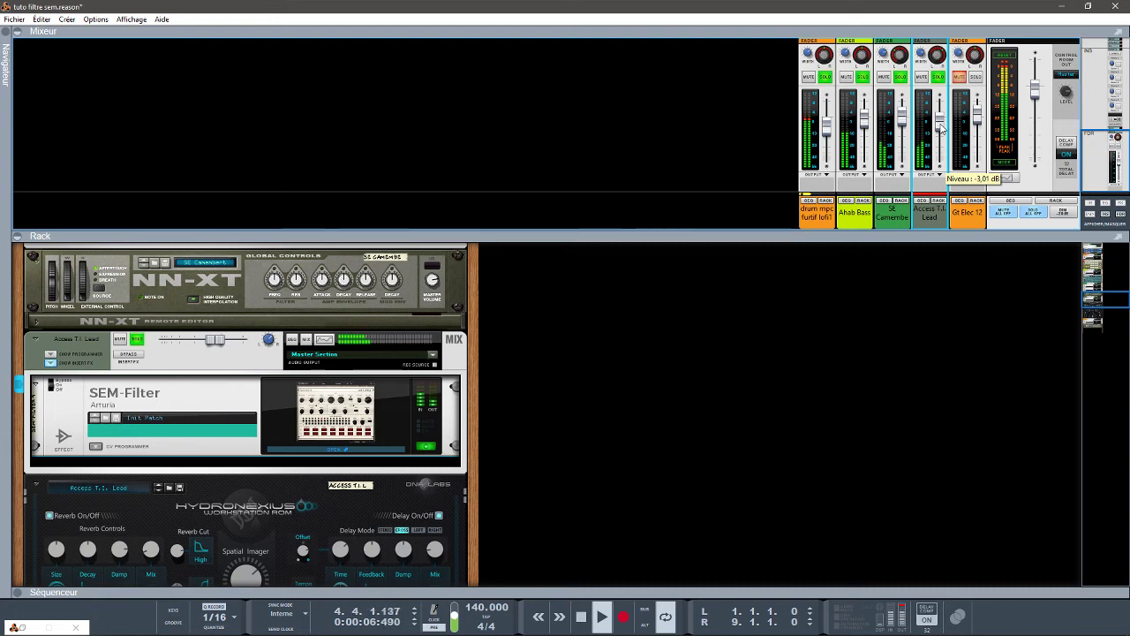
left_click(1004, 55)
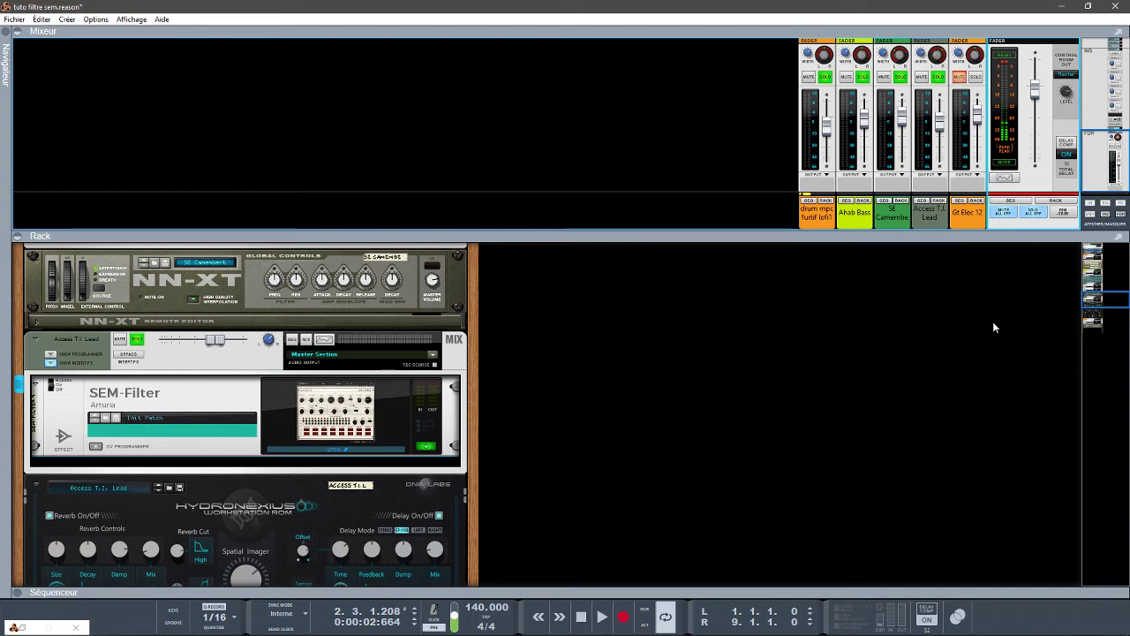
Clear all solos, unmute SE Camembert, and solo only the Gt Elec 12 channel
left_click_drag(1106, 299, 1115, 322)
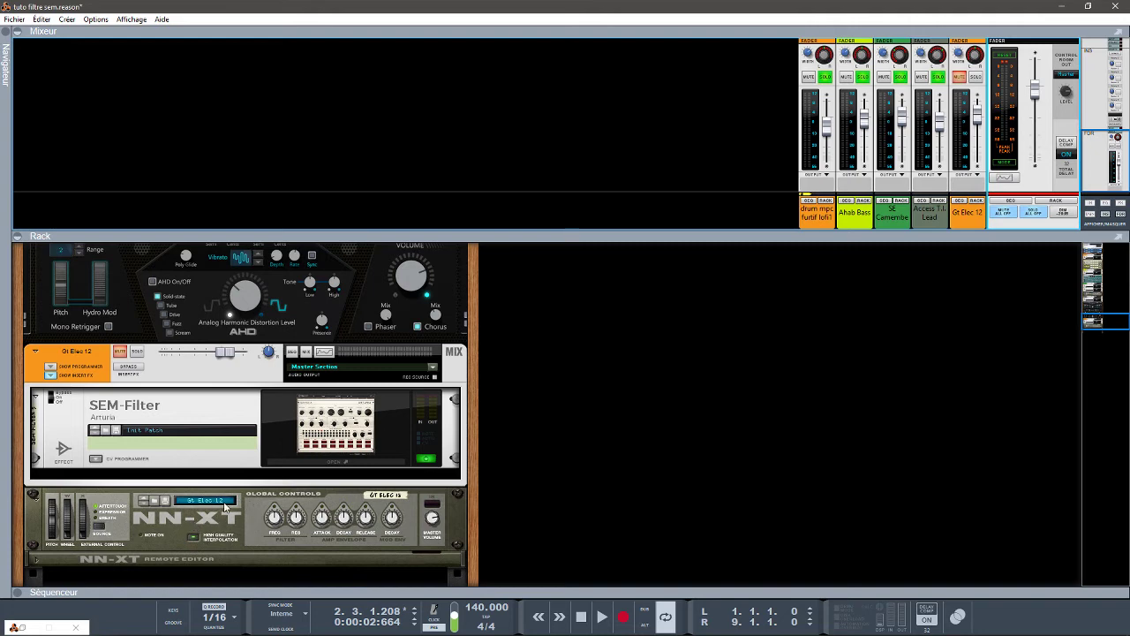
left_click(1029, 212)
left_click(883, 78)
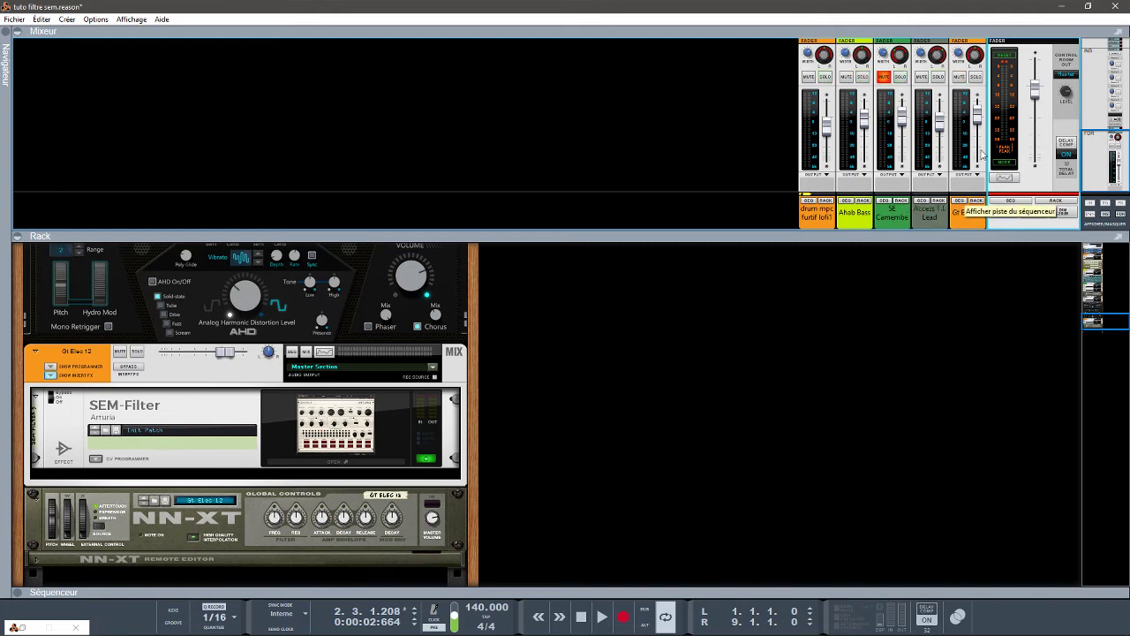
left_click(884, 78)
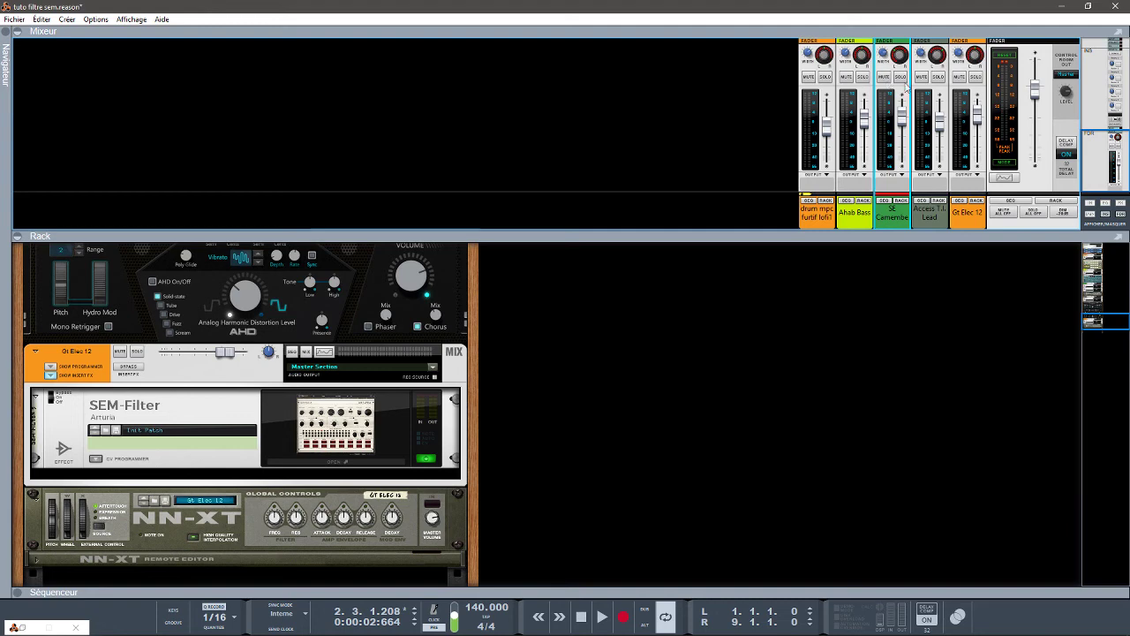
left_click(977, 78)
Bypass the insert effects of Gt Elec 12 and play its dry sound from the start of the loop
left_click(136, 367)
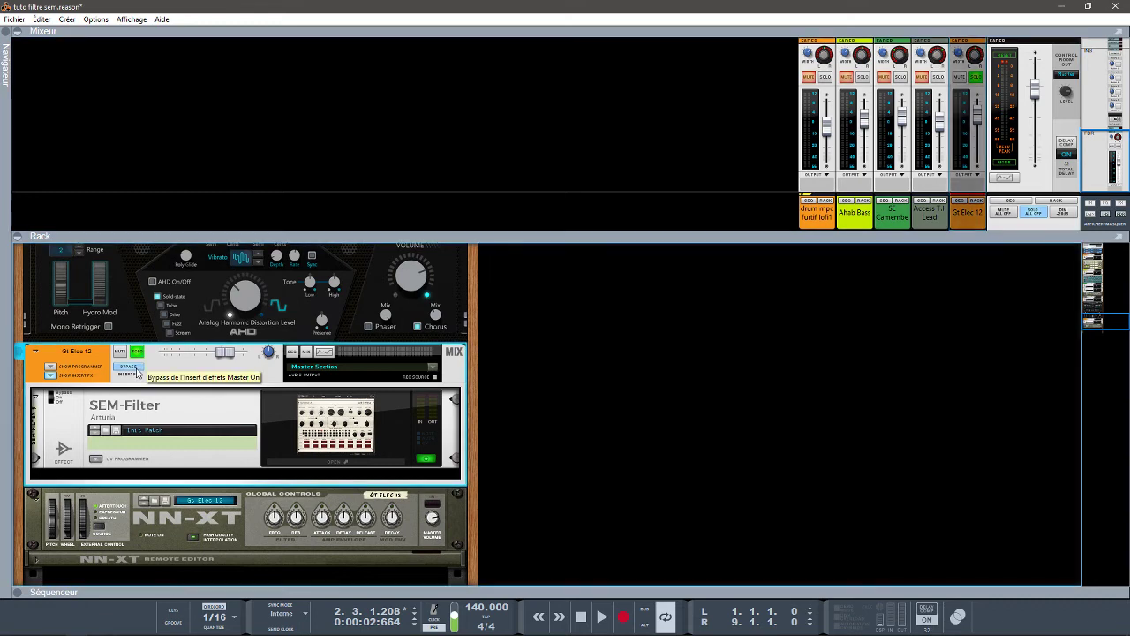
key("KP_0")
key("space")
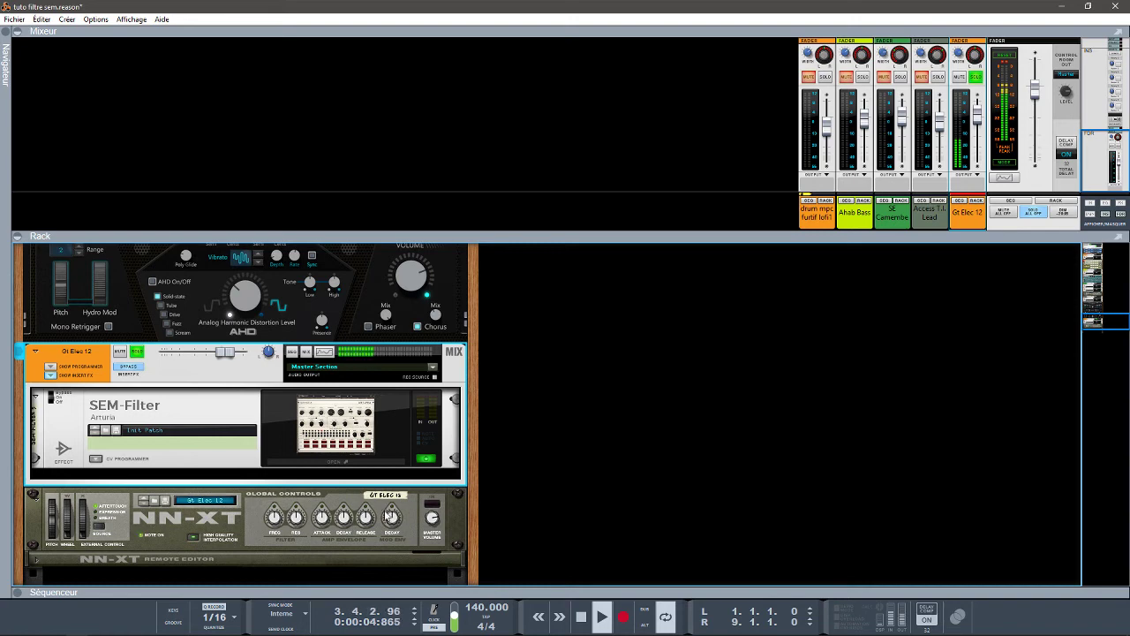
Delete the empty second note lane of the Gt Elec 12 sequencer track, select that track, and return to the mixer and rack
left_click(18, 592)
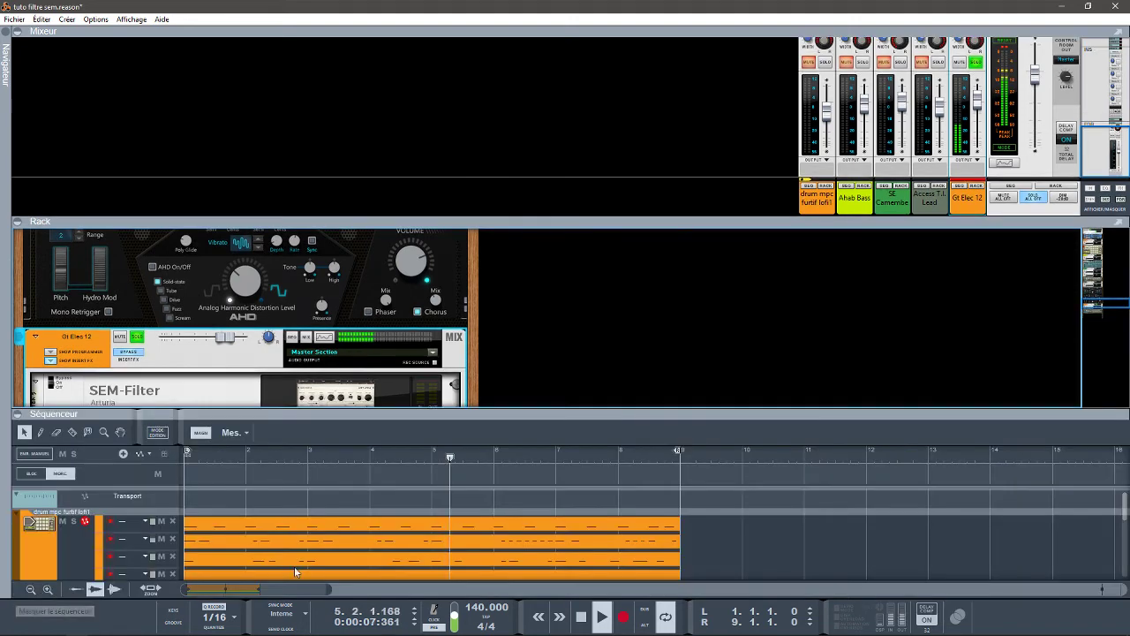
left_click(605, 402)
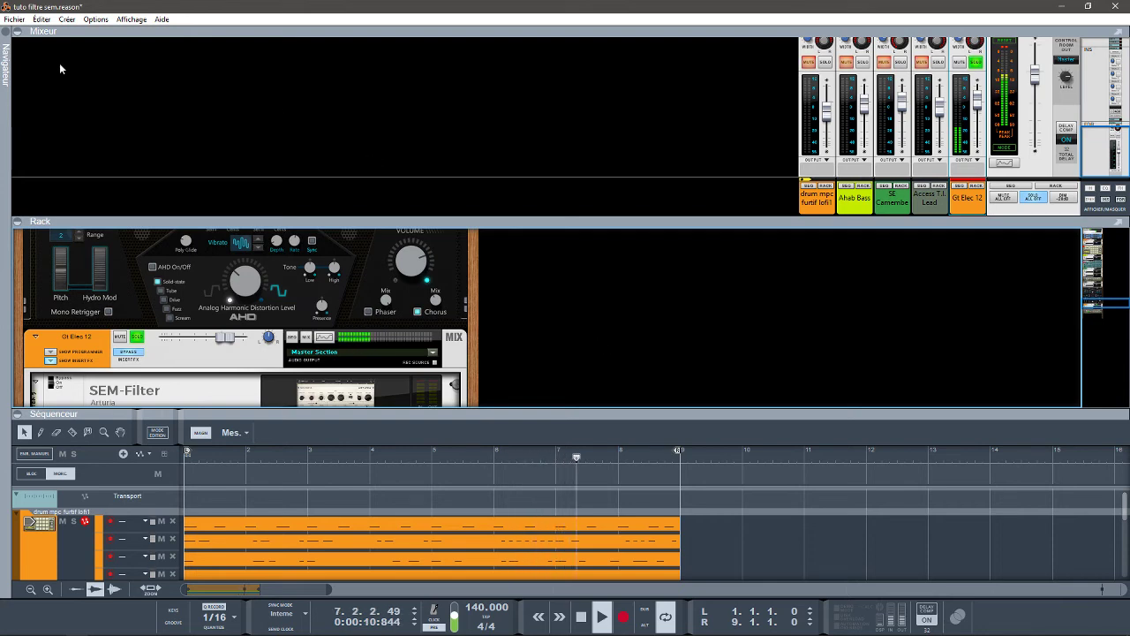
left_click(16, 32)
left_click(17, 43)
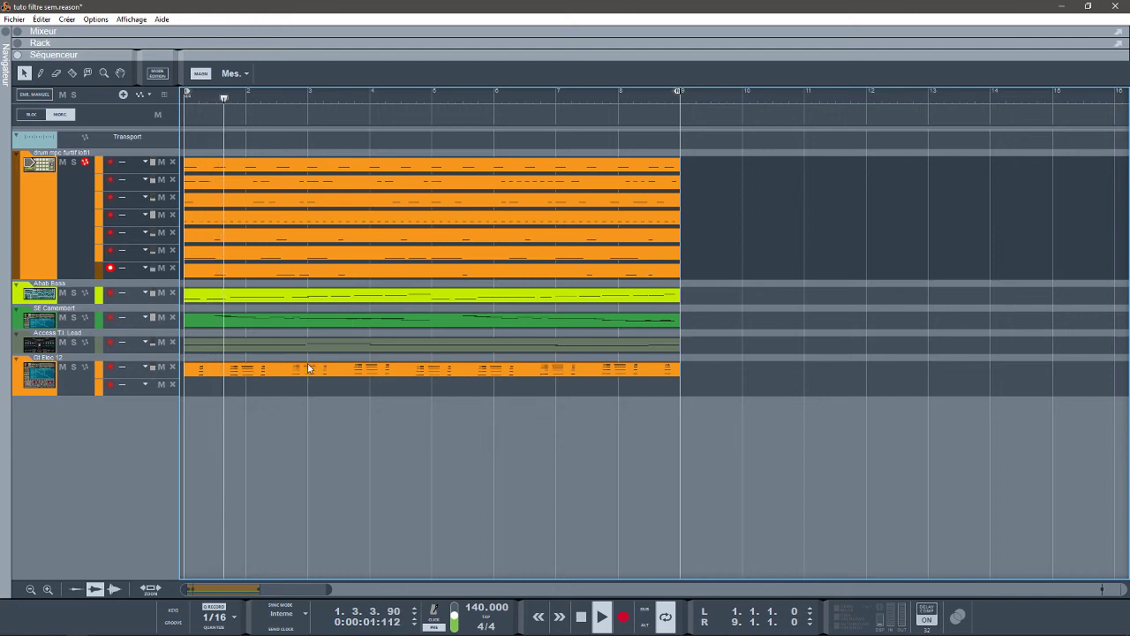
left_click(172, 384)
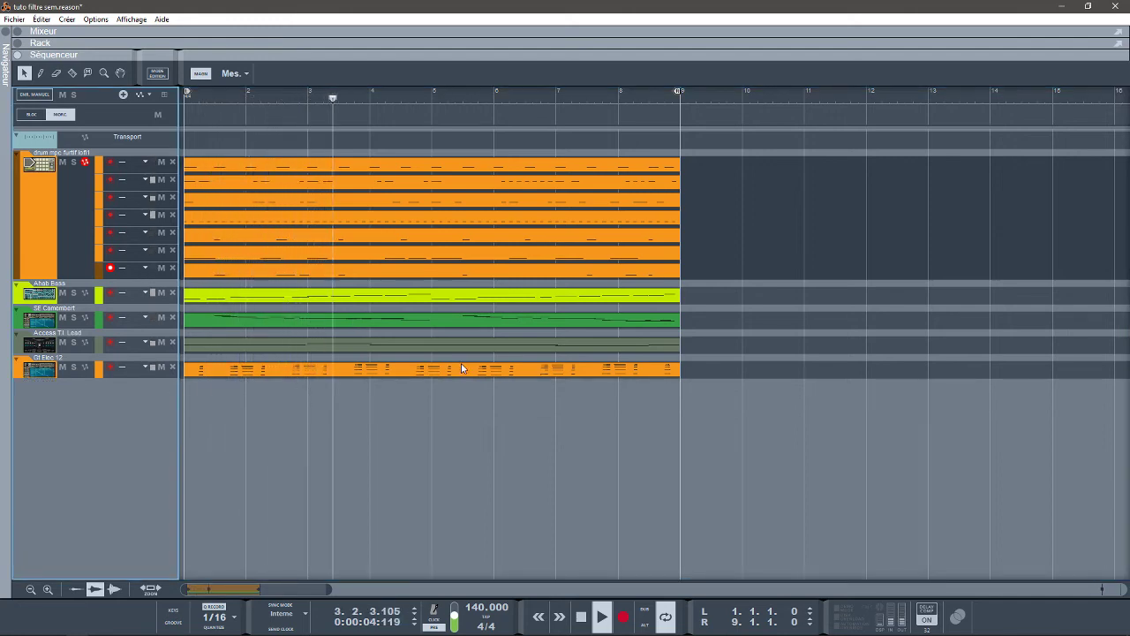
left_click(88, 373)
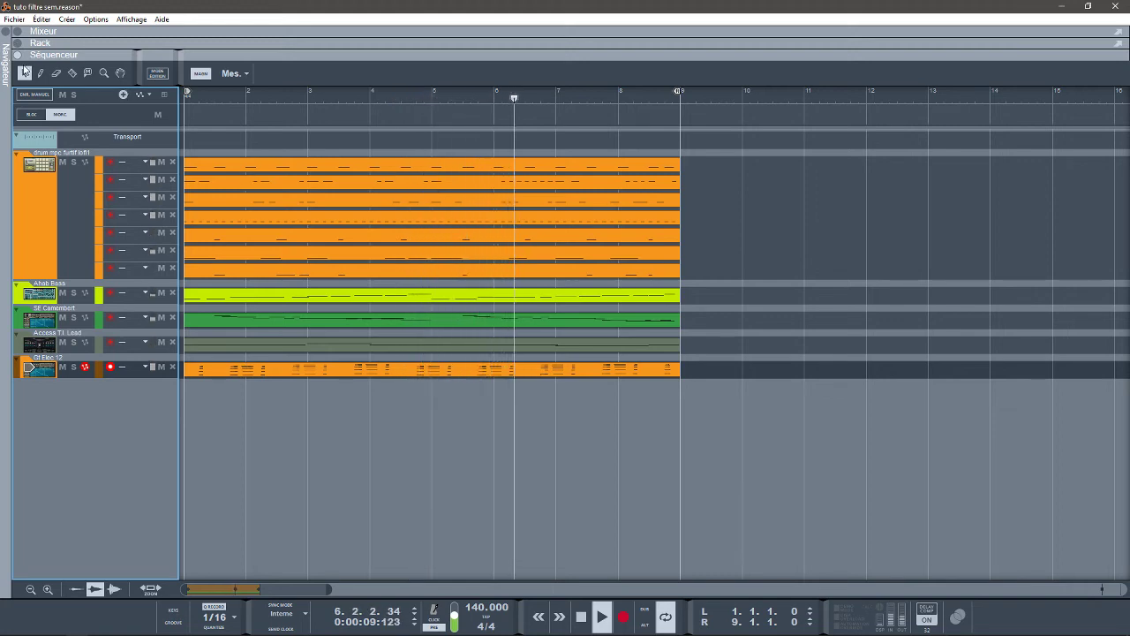
left_click(17, 58)
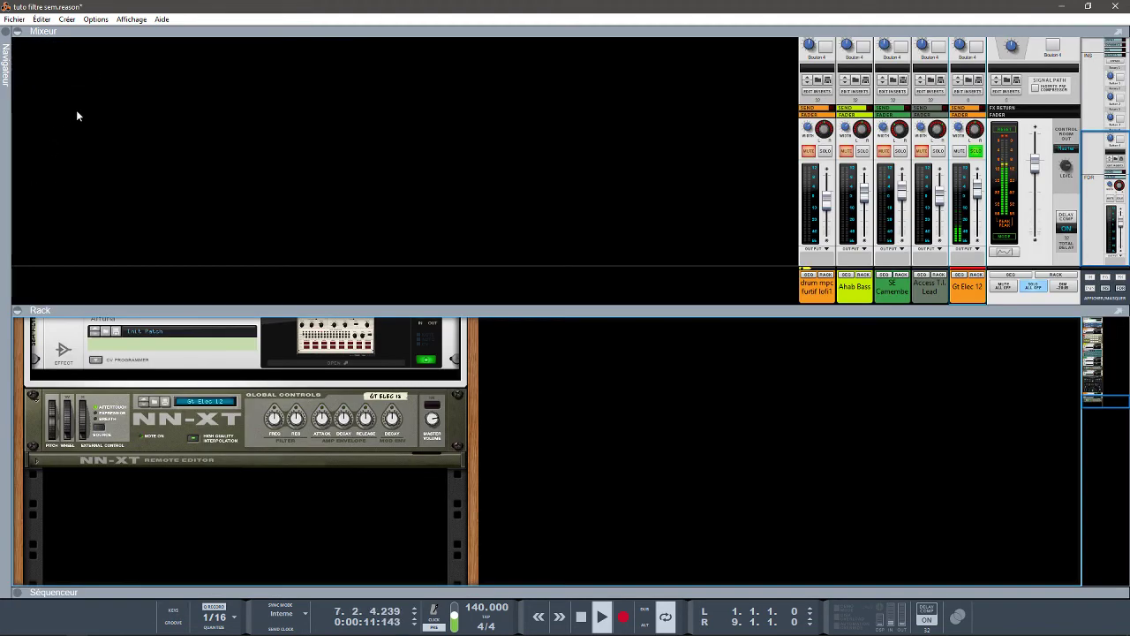
Reactivate Gt Elec 12's insert effects and review its SEM-Filter settings during playback, clearing all solos at the end
left_click_drag(1111, 399, 1110, 396)
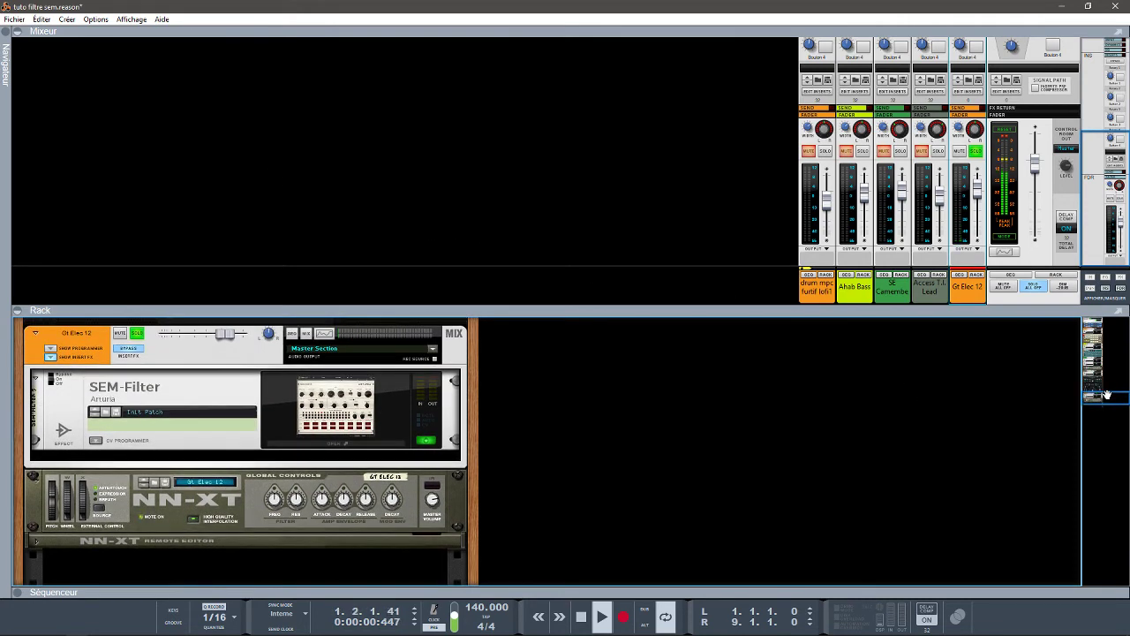
left_click(345, 441)
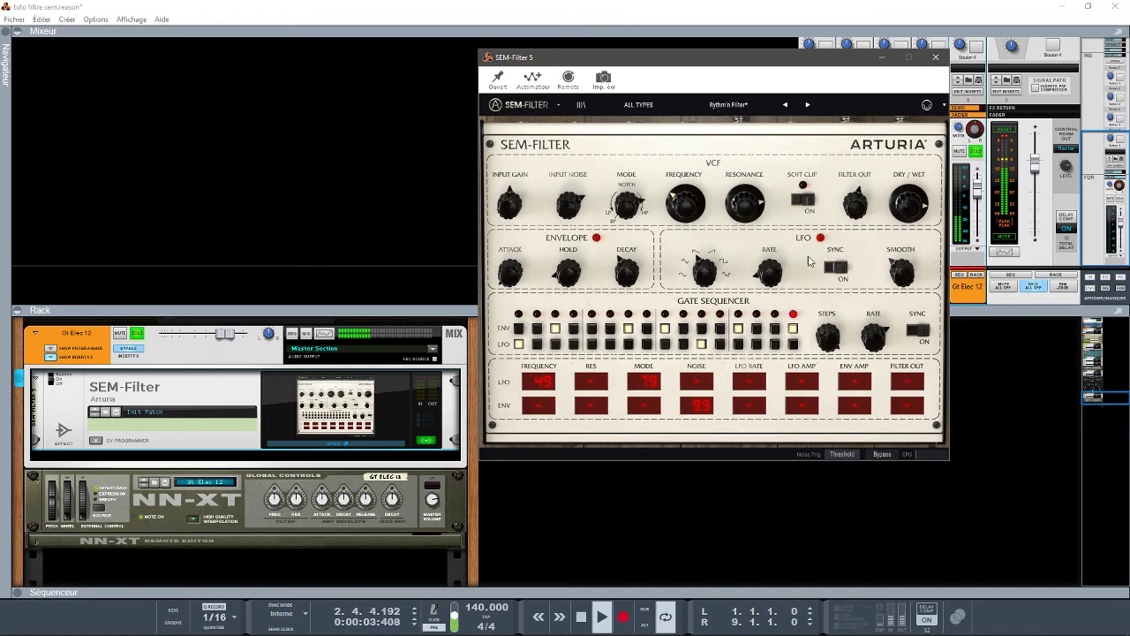
left_click(124, 349)
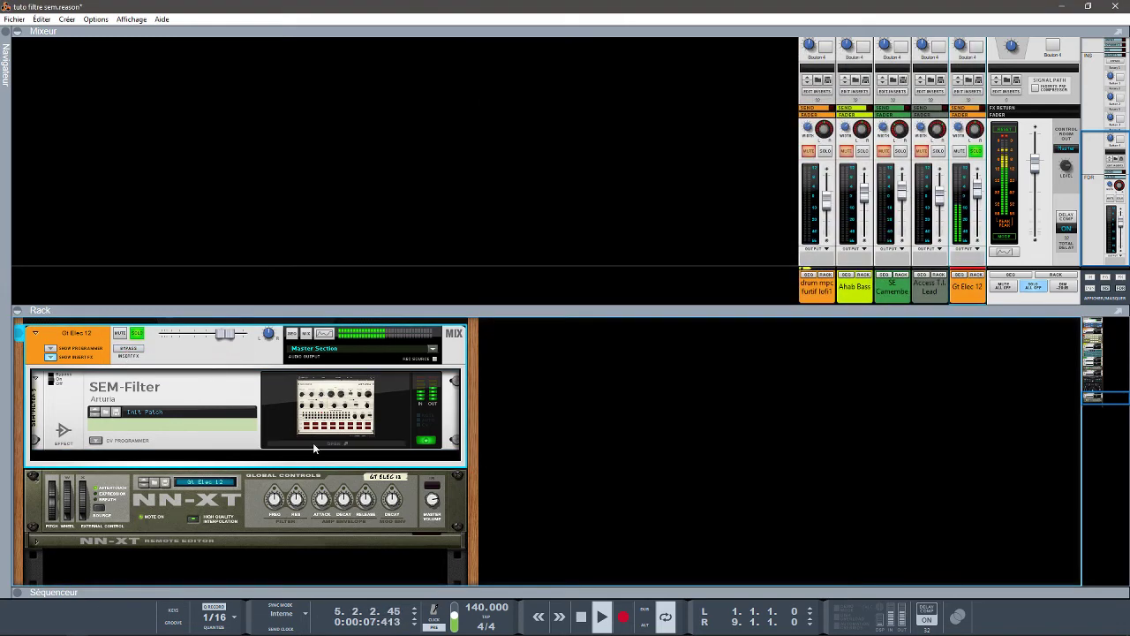
left_click(312, 443)
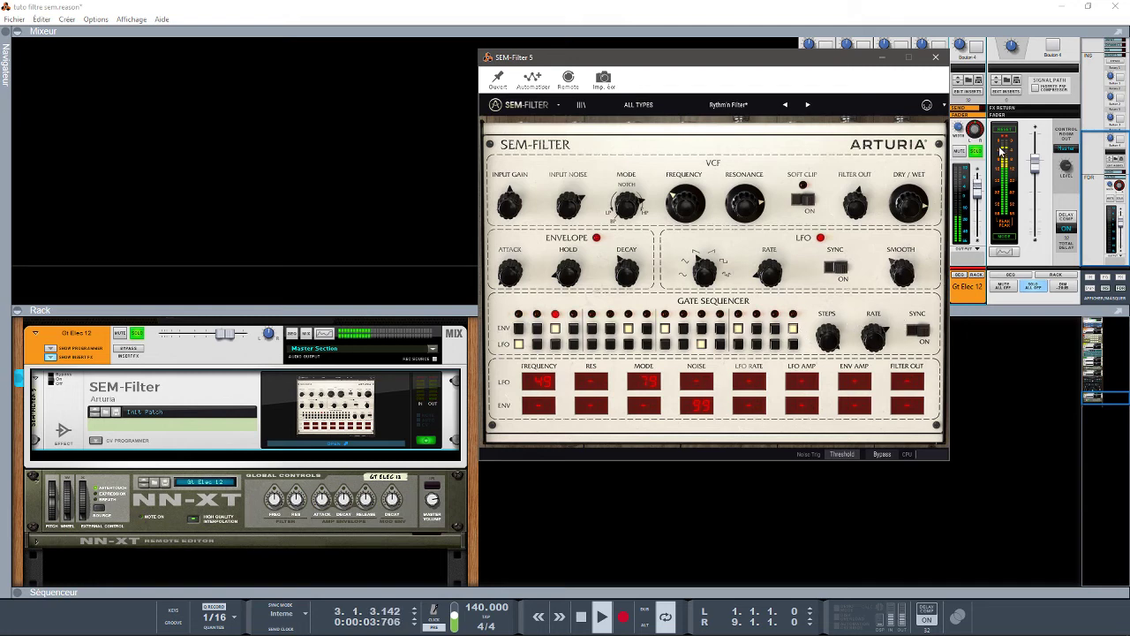
left_click(1028, 288)
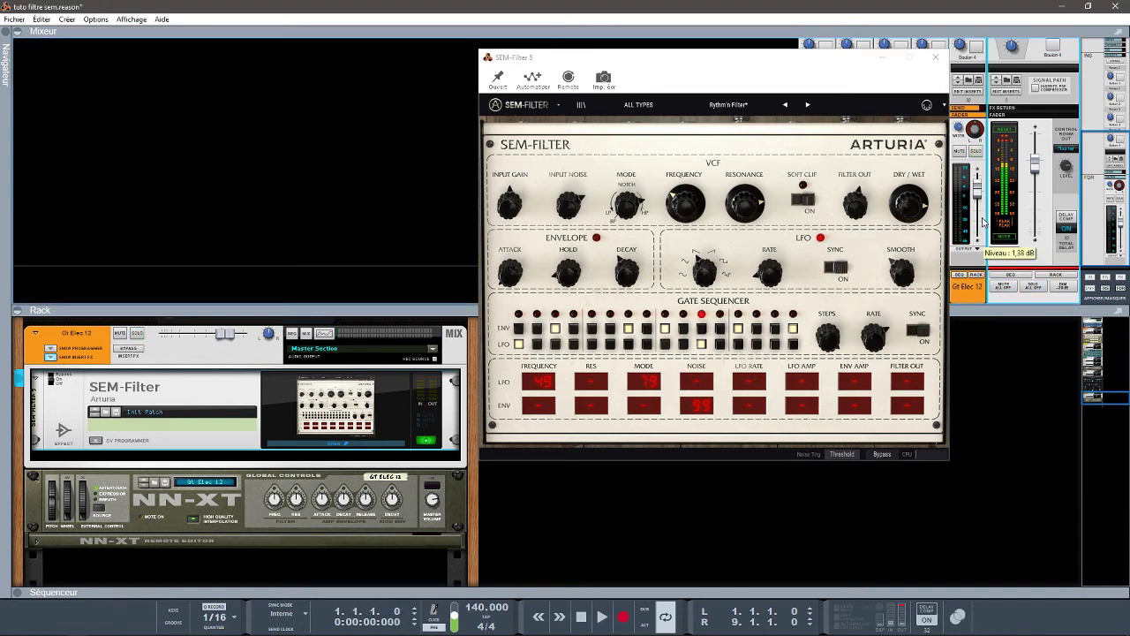
Play the full mix, reset the master clip indicators, and close the Gt Elec 12 SEM-Filter window
key("space")
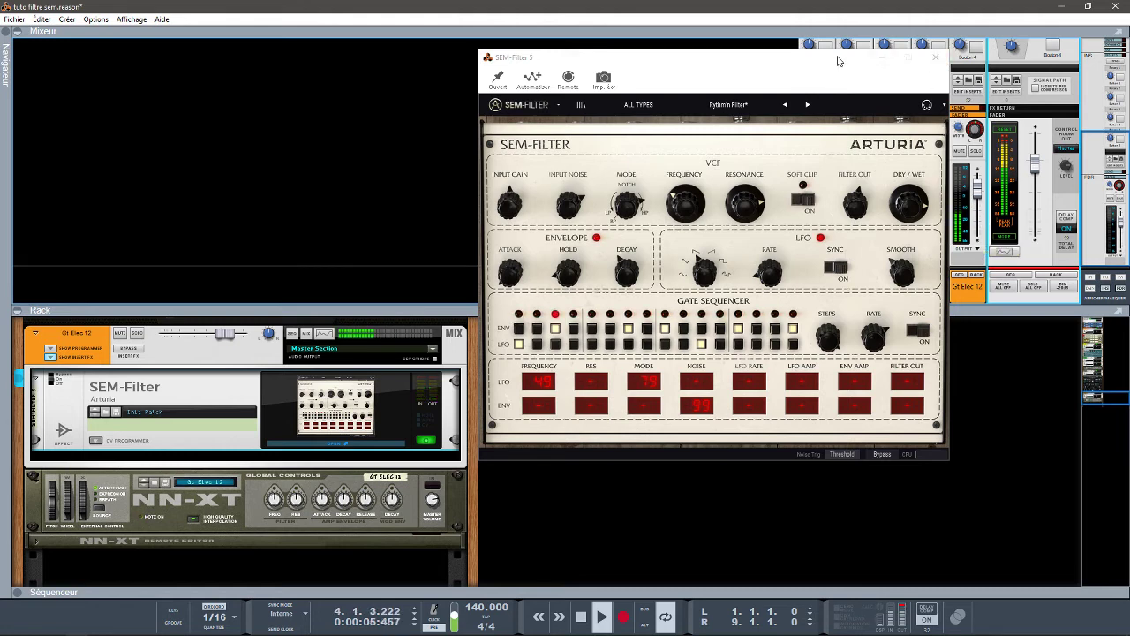
left_click_drag(839, 61, 835, 186)
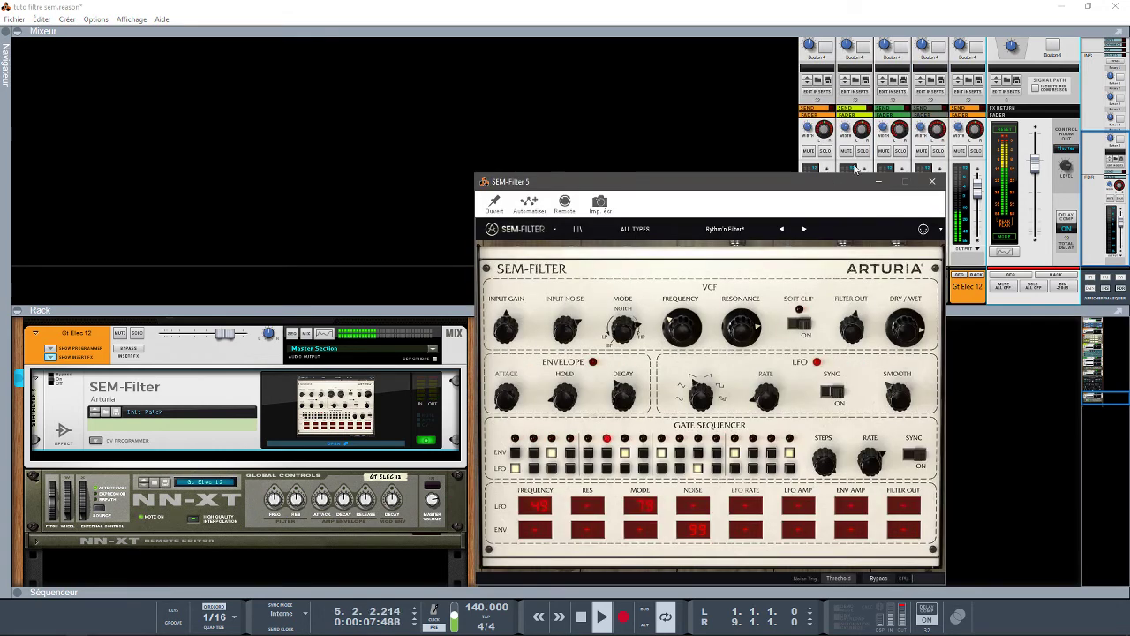
left_click(938, 123)
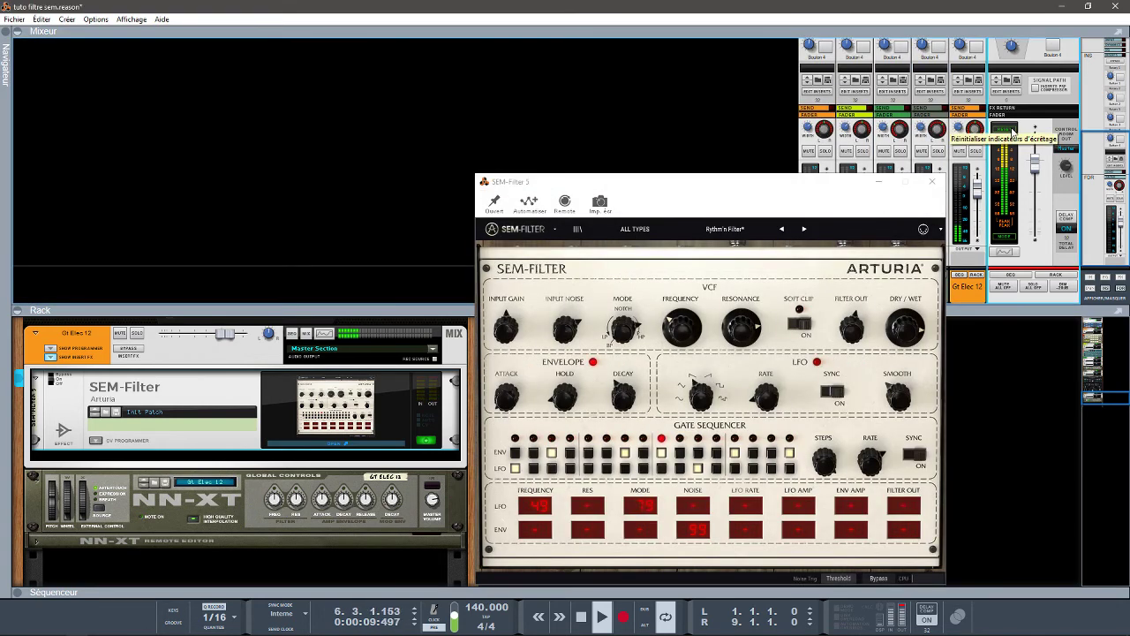
left_click(933, 184)
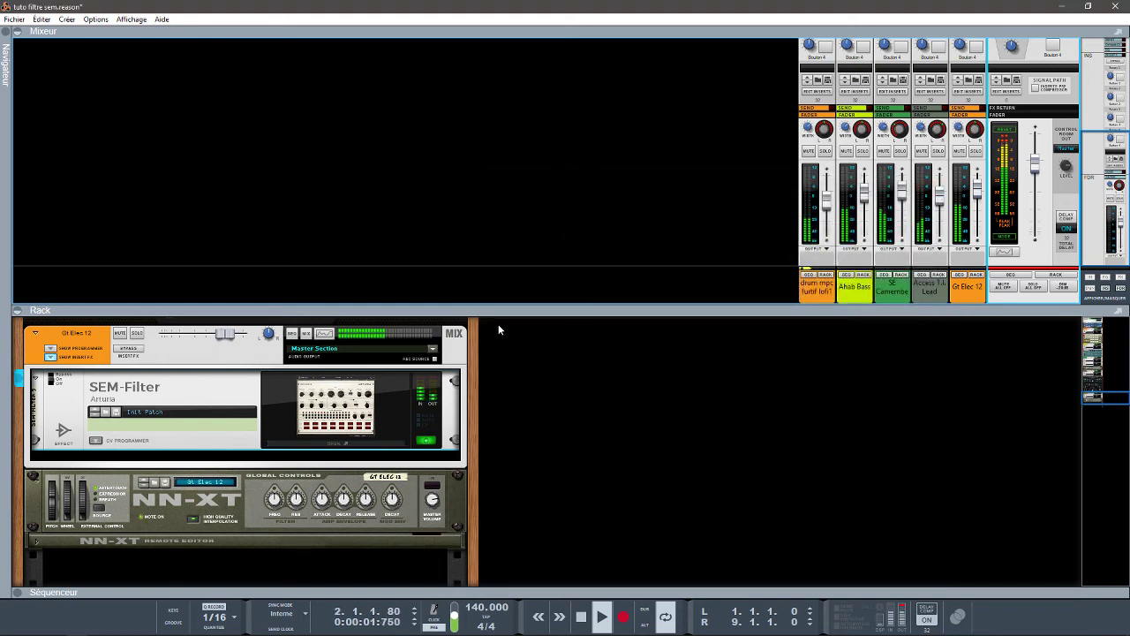
Slightly lower Filter Out on the drum mpc furtif lofi1 channel's SEM-Filter, reset the master clip indicators, and close the filter window
left_click_drag(1086, 398, 1056, 336)
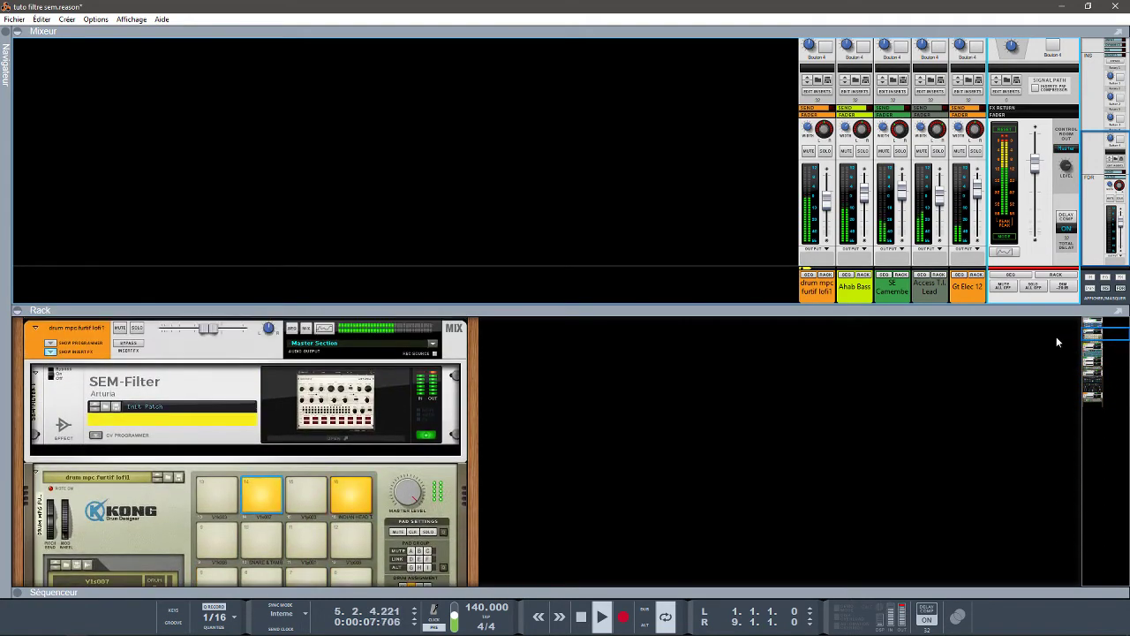
left_click(339, 438)
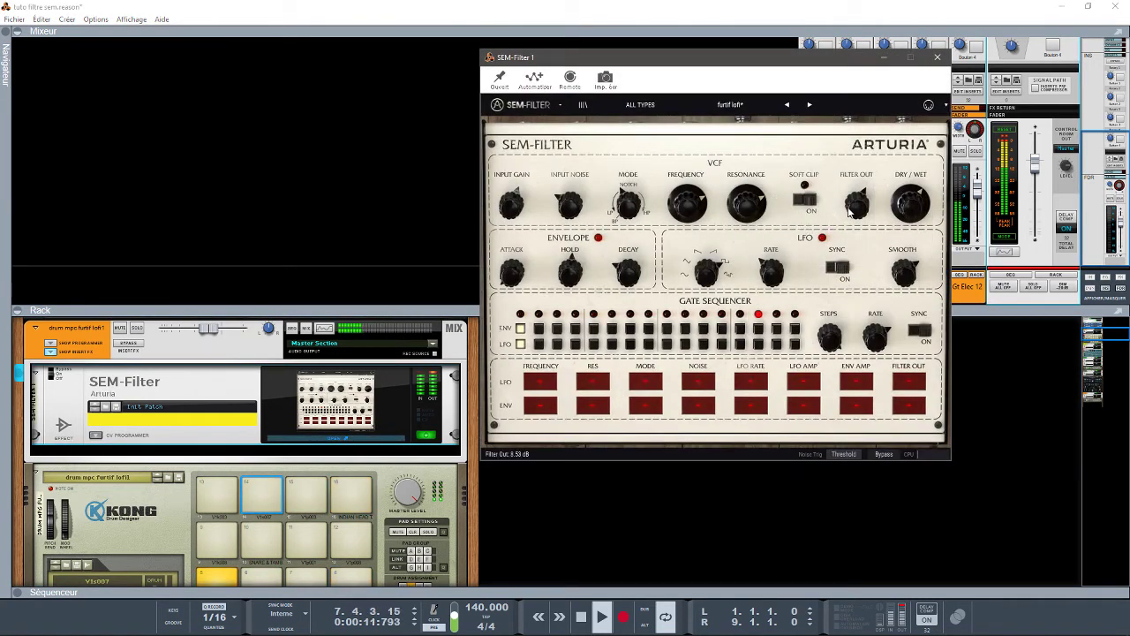
left_click_drag(849, 207, 850, 216)
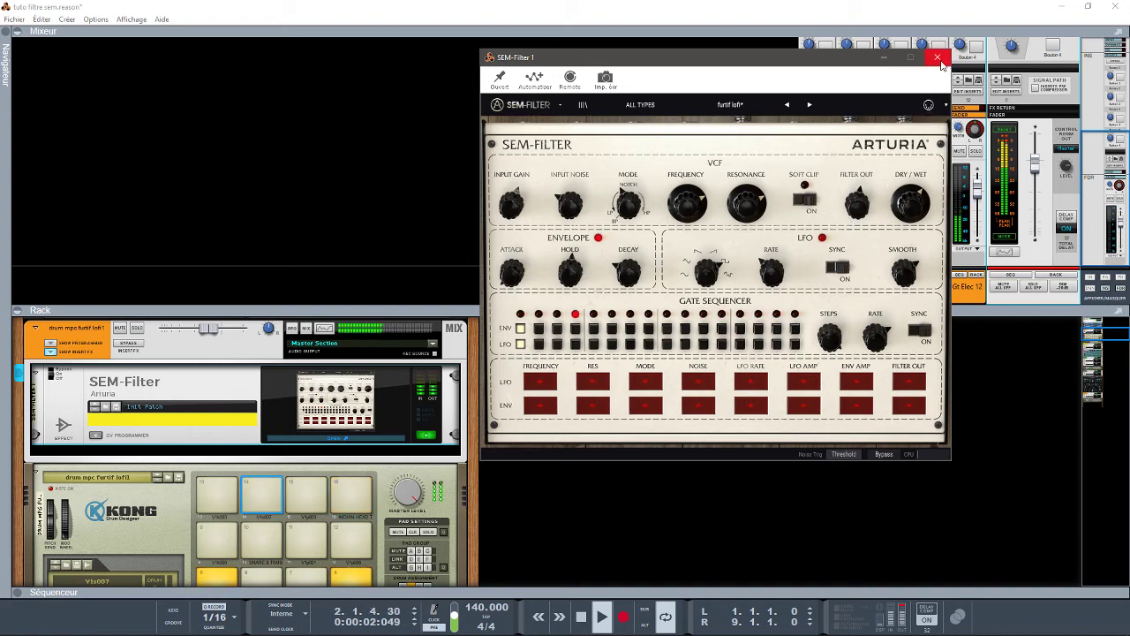
left_click(1004, 130)
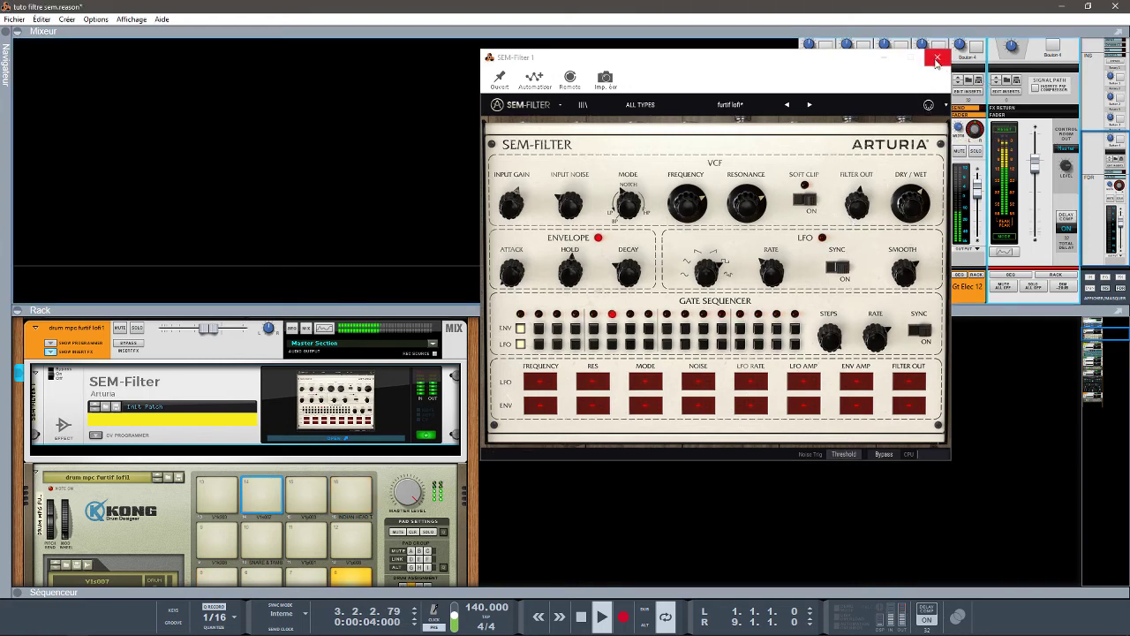
left_click(936, 60)
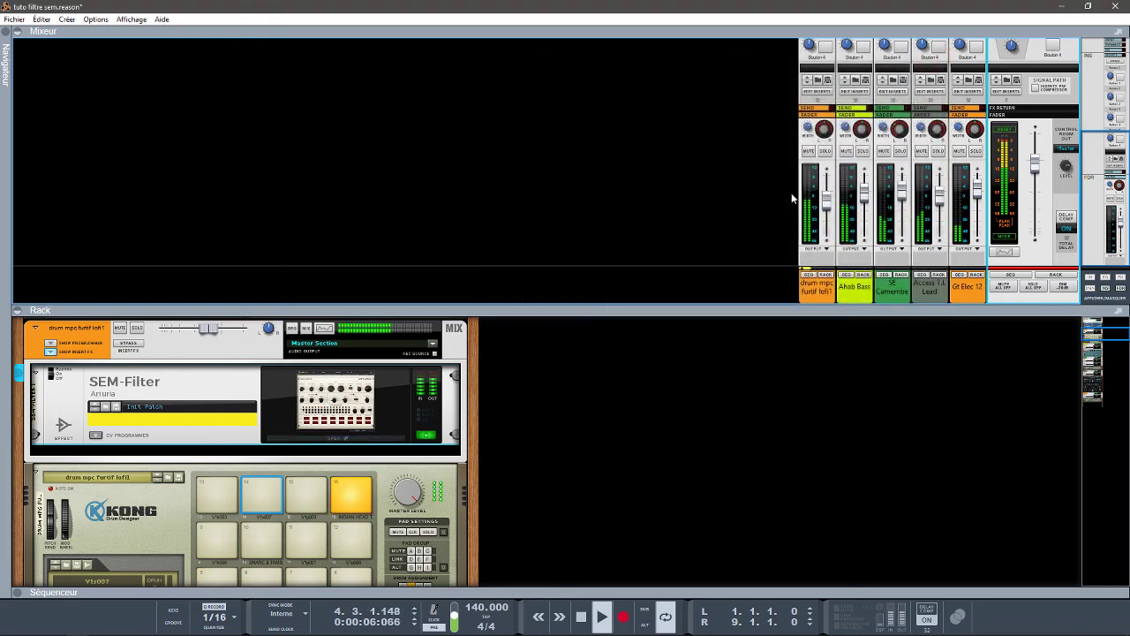
Collapse the mixer to enlarge the rack and open Gt Elec 12's SEM-Filter beside its devices
left_click(18, 33)
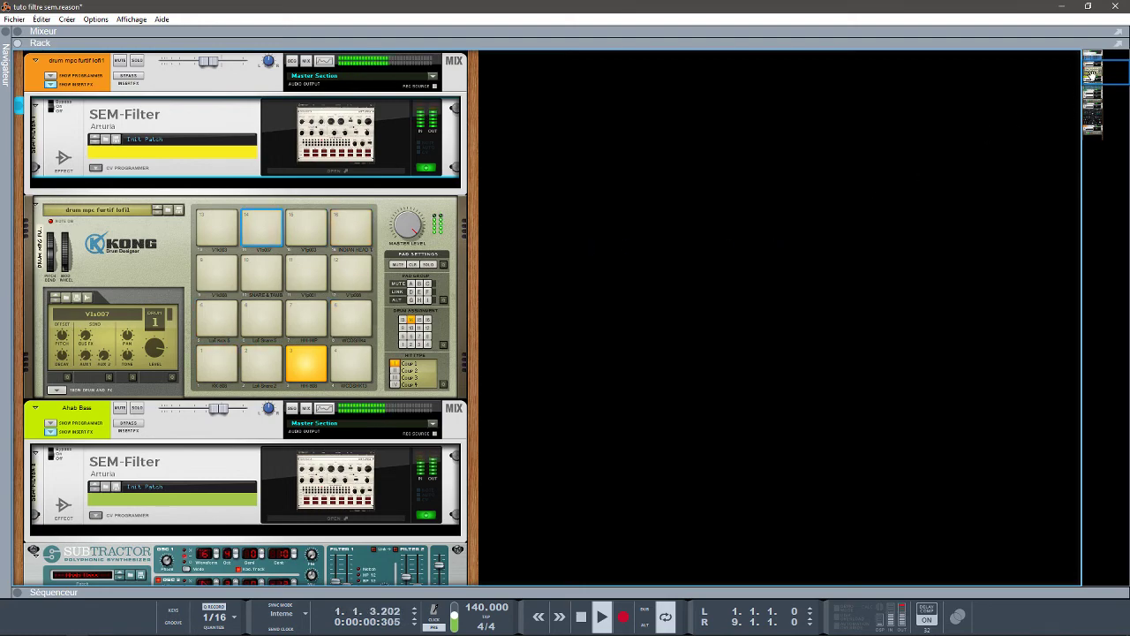
left_click_drag(1093, 73, 1119, 138)
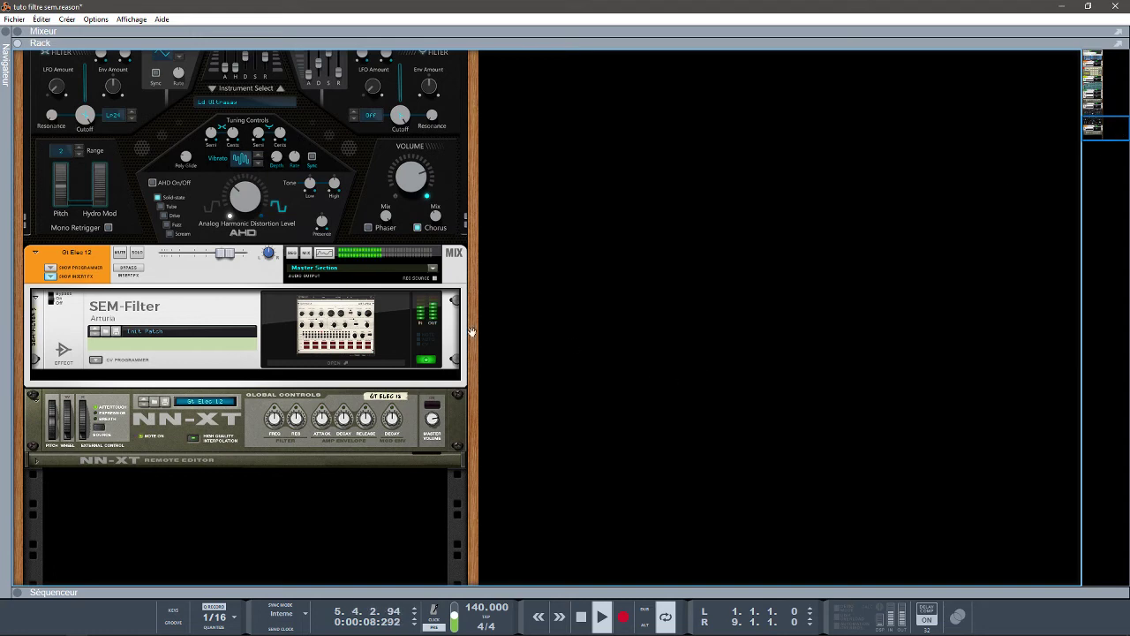
left_click(393, 363)
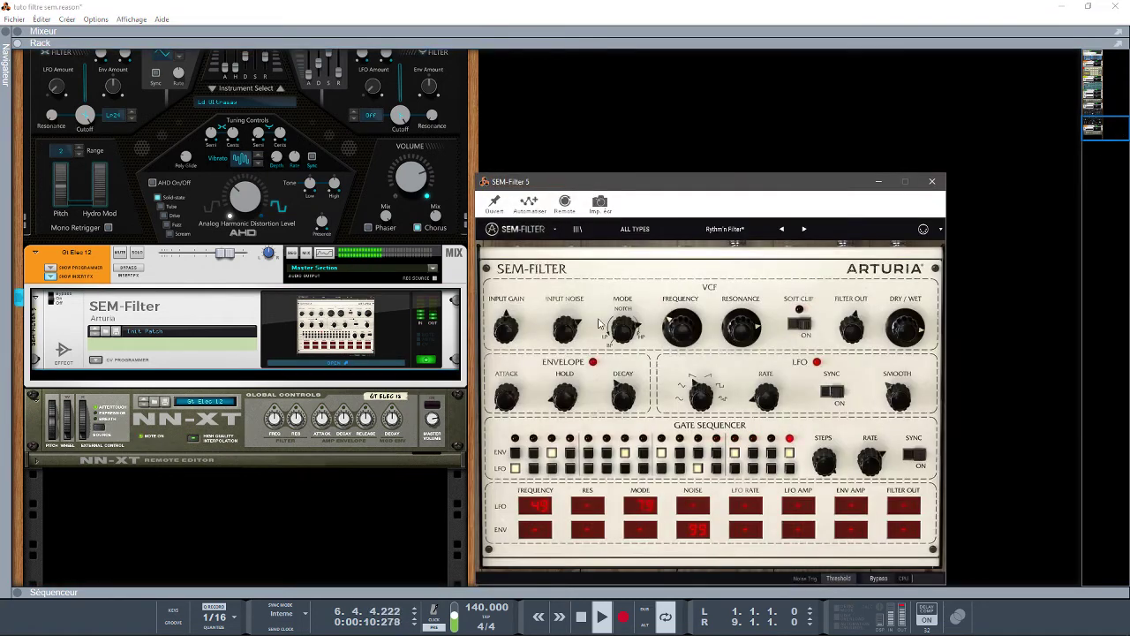
left_click_drag(711, 184, 715, 64)
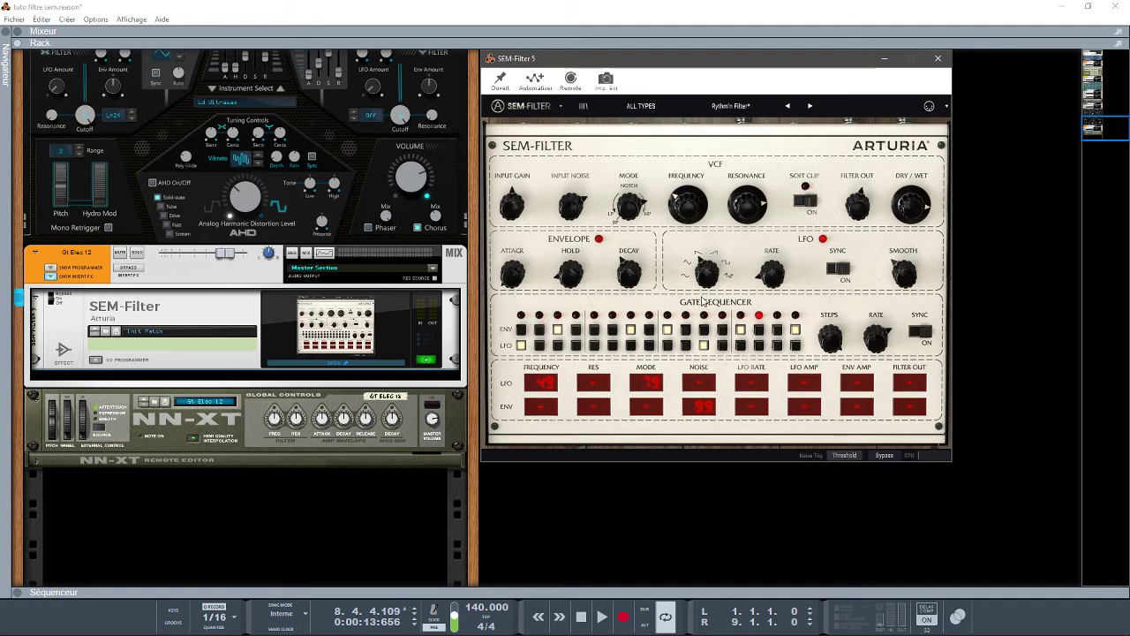
Solo Gt Elec 12, play it while examining its SEM-Filter settings, and clear the solo to hear the full mix
left_click_drag(1091, 129, 1071, 91)
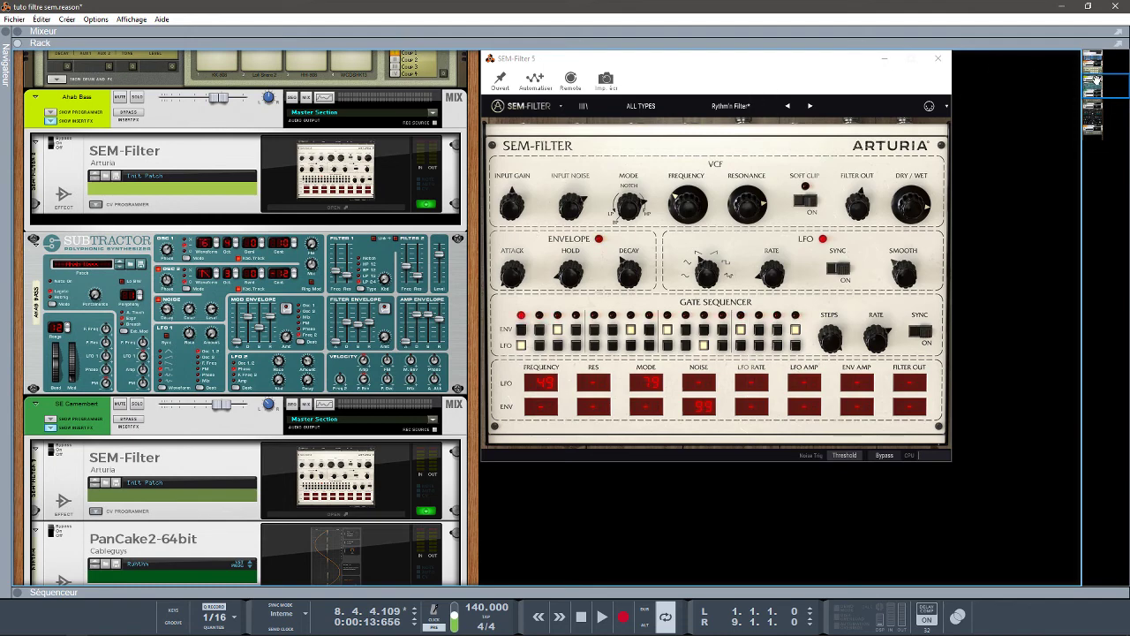
left_click_drag(1096, 82, 1097, 98)
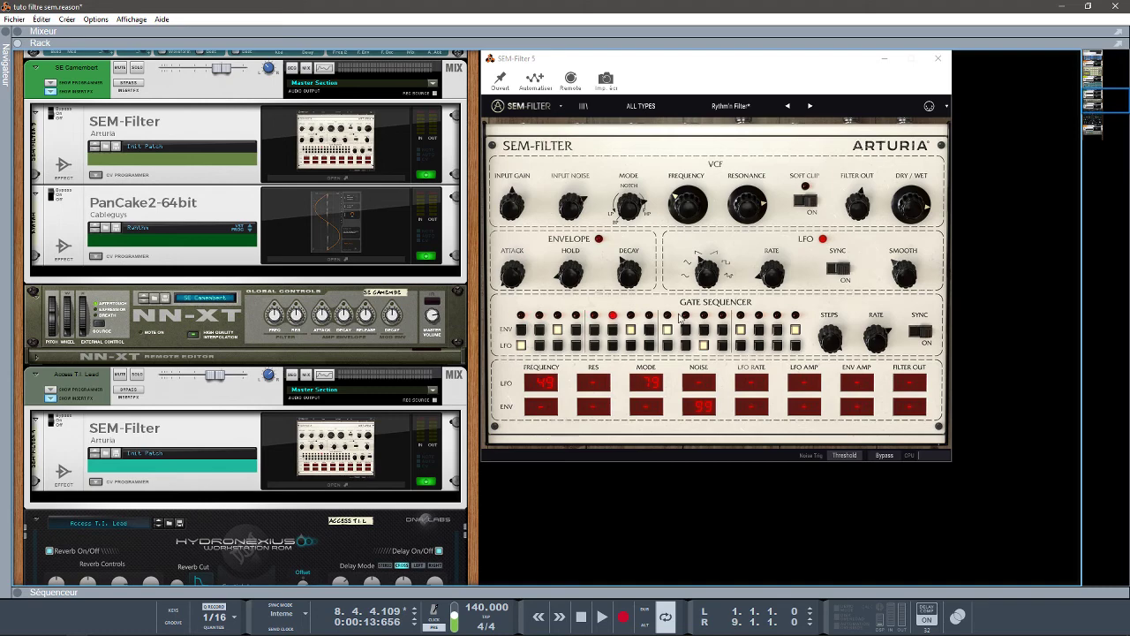
left_click_drag(1096, 98, 1095, 115)
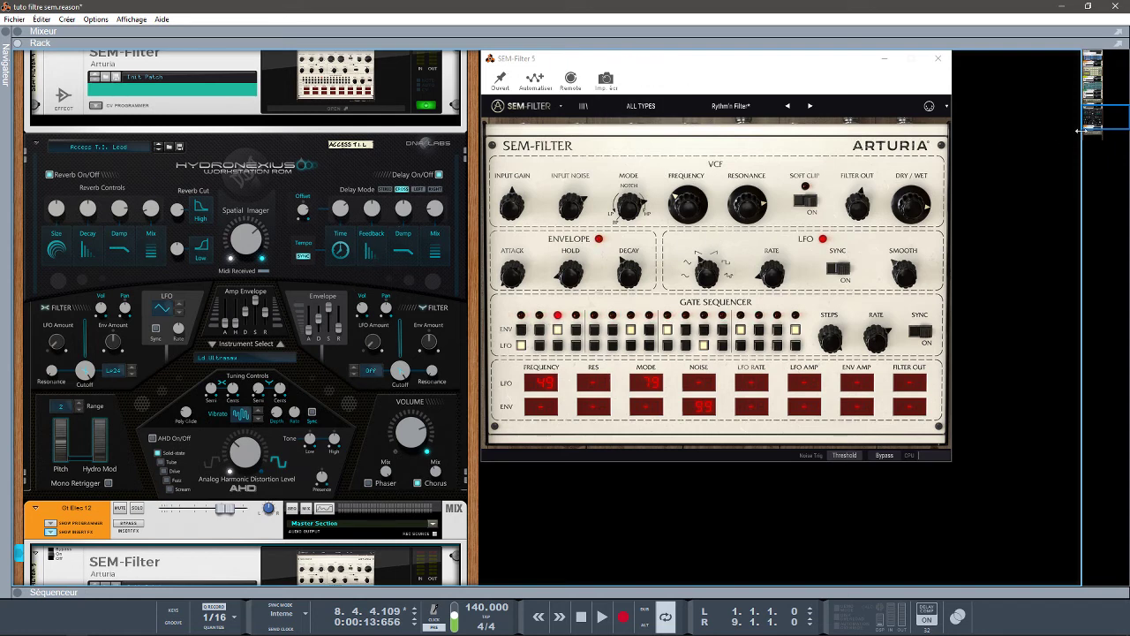
left_click_drag(1105, 115, 1113, 129)
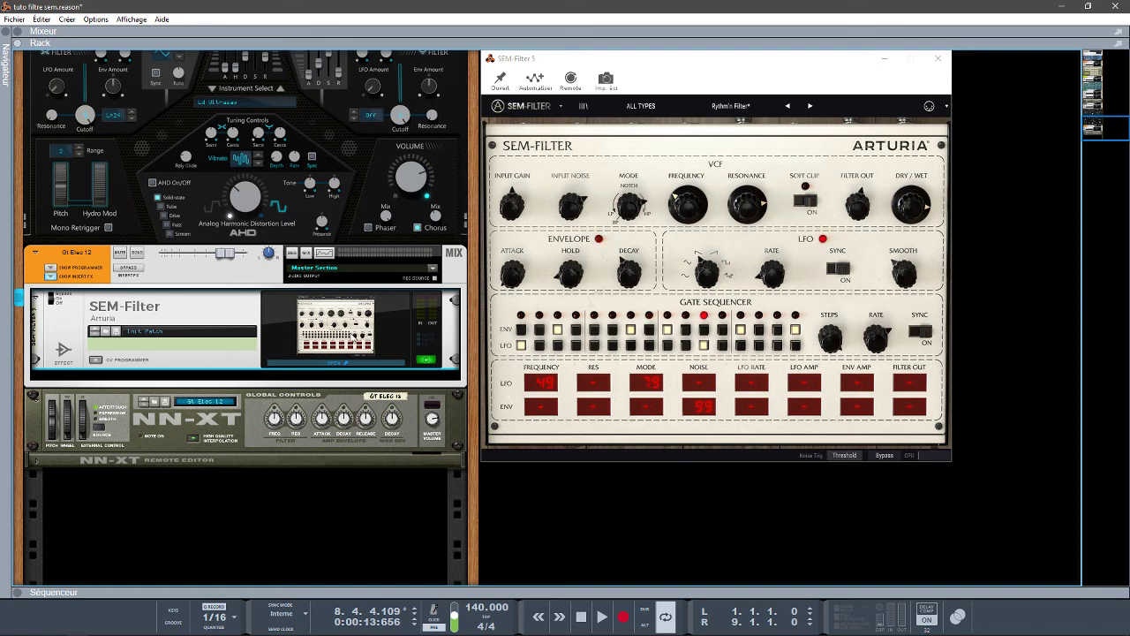
left_click(137, 252)
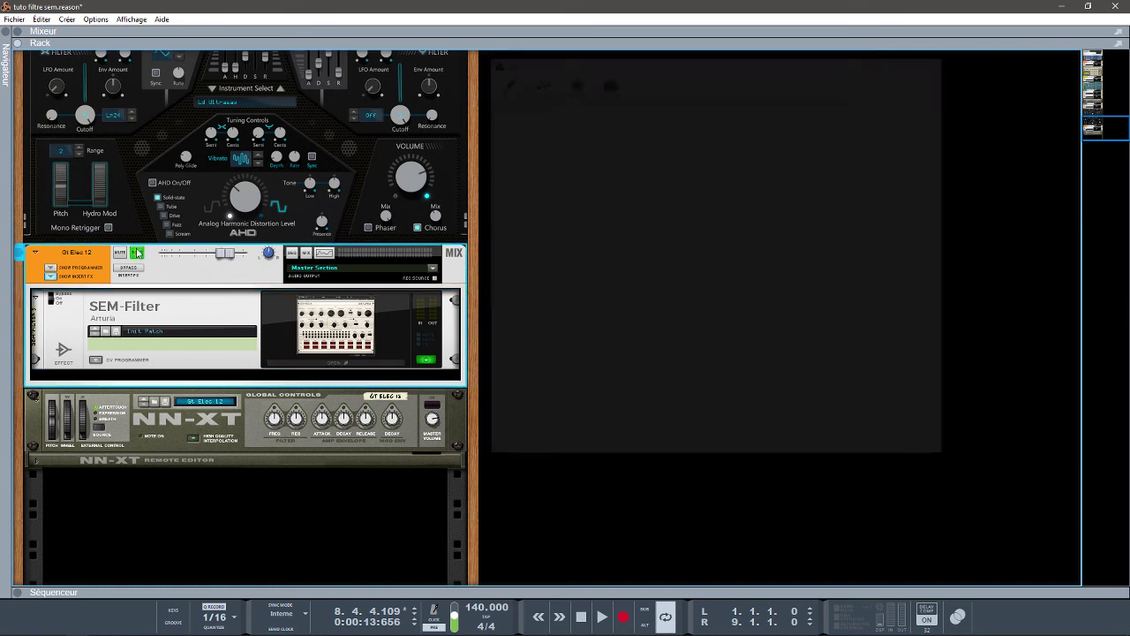
key("space")
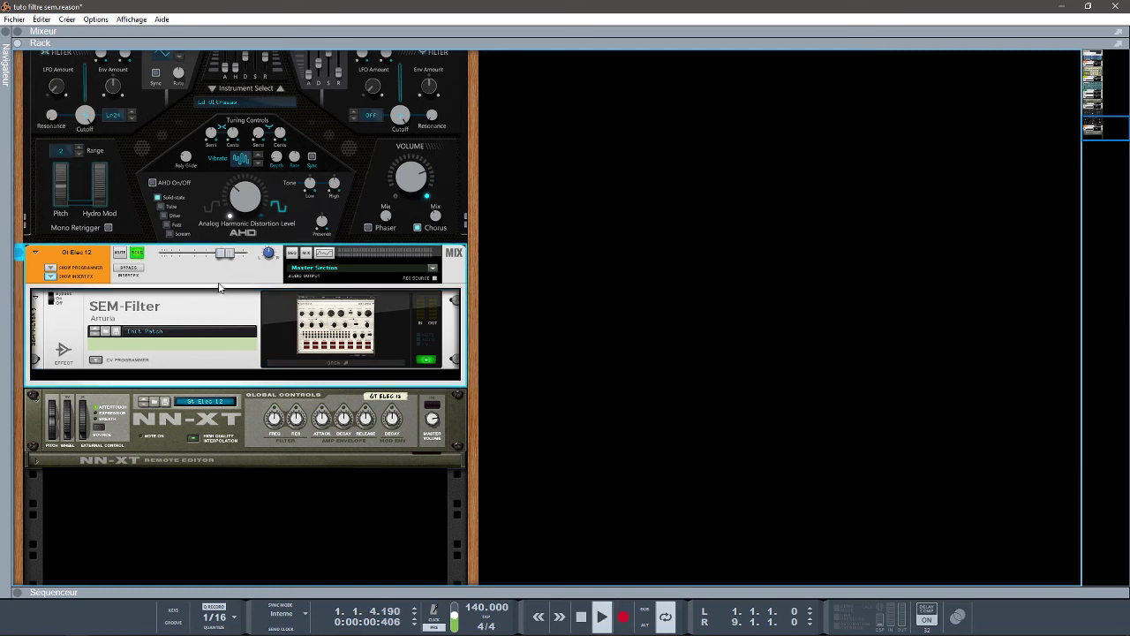
left_click(331, 361)
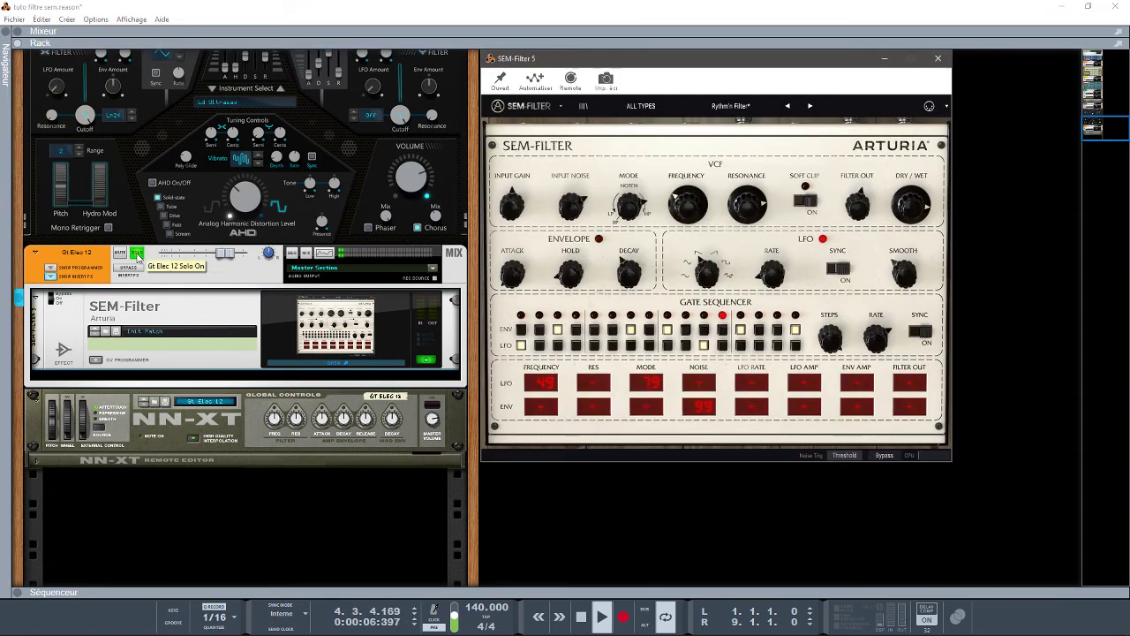
left_click(138, 255)
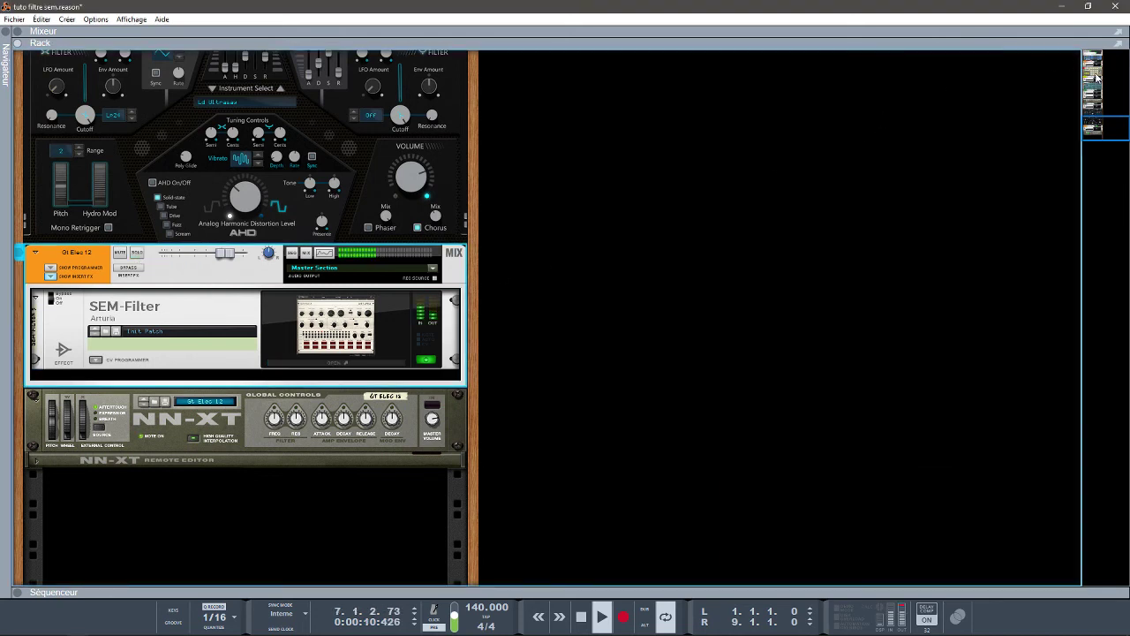
Restart playback of the full mix and view the master section and drum channel in the rack
key("space")
key("space")
left_click_drag(1100, 129, 1090, 61)
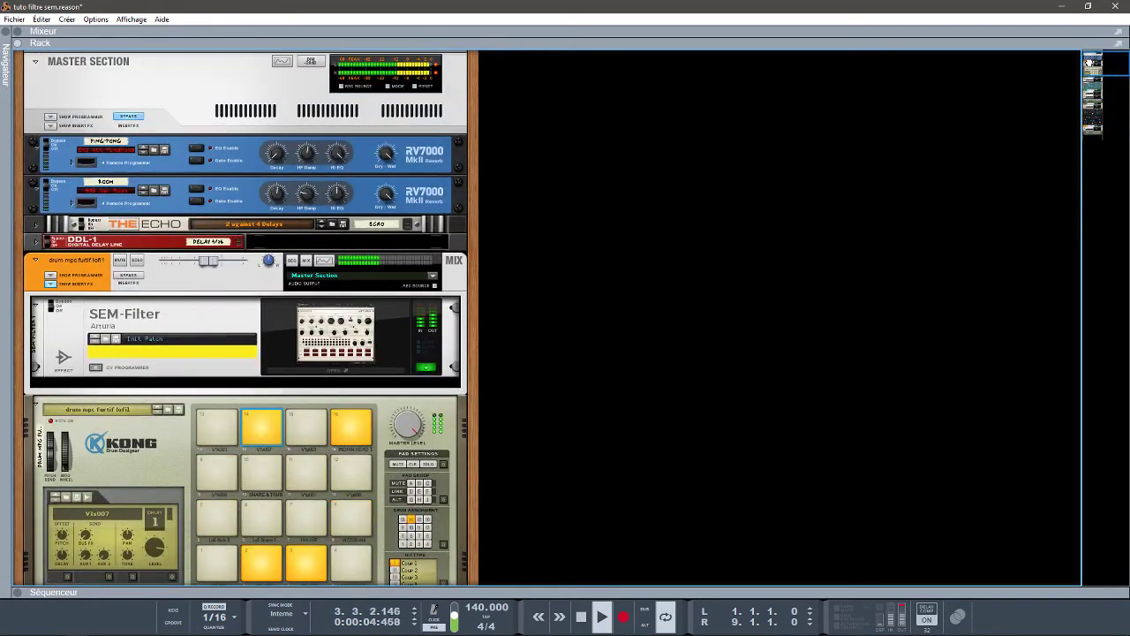